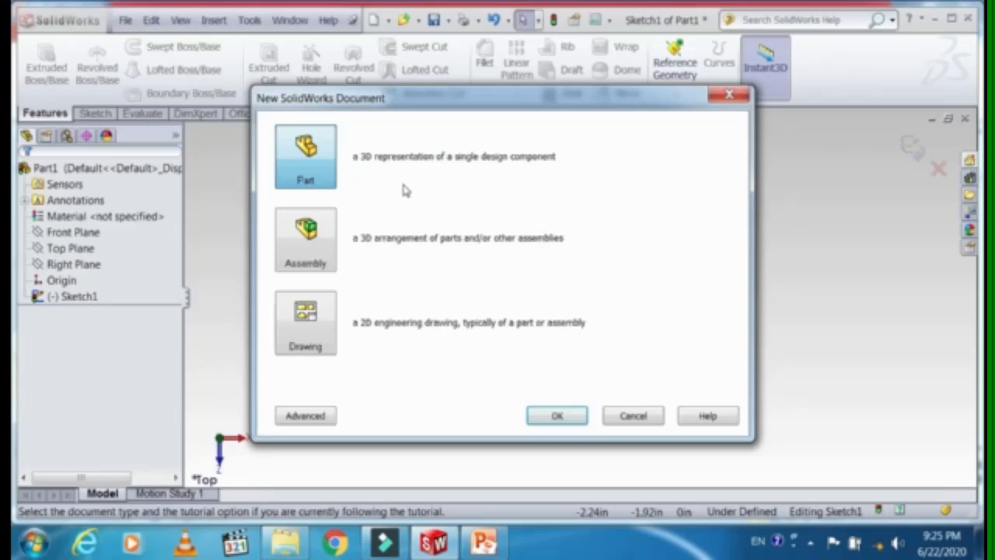
Step: Create a new part document and bring up the sketch tools
click(554, 417)
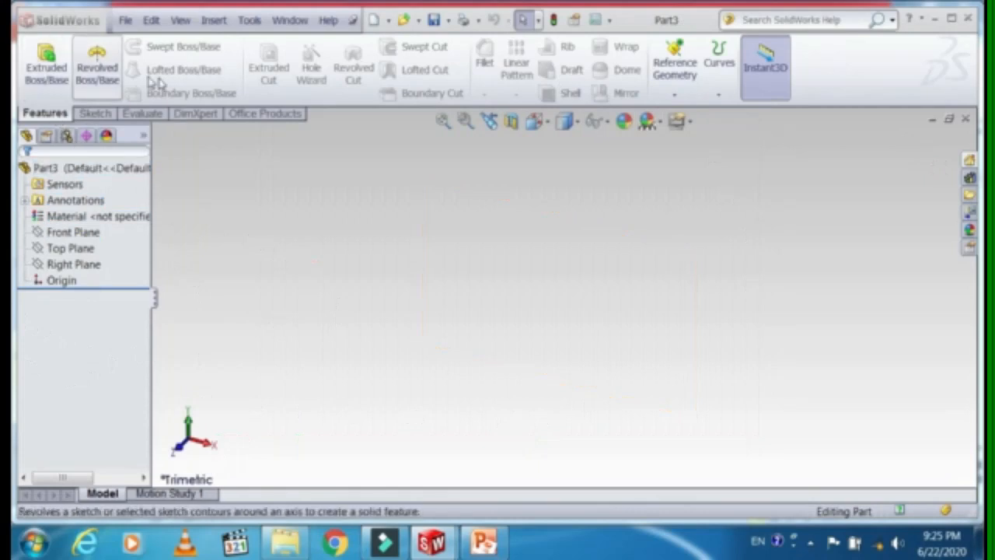
click(91, 112)
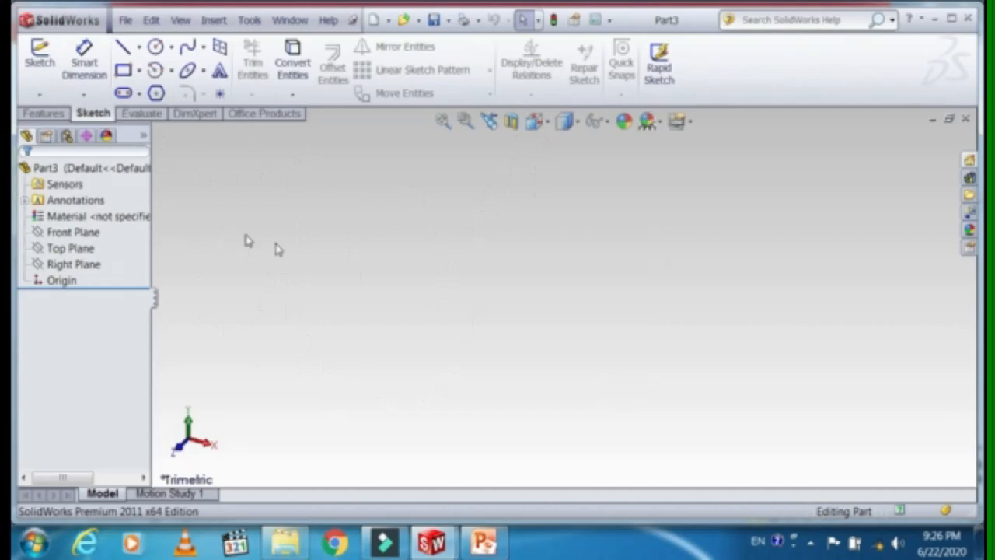
click(547, 125)
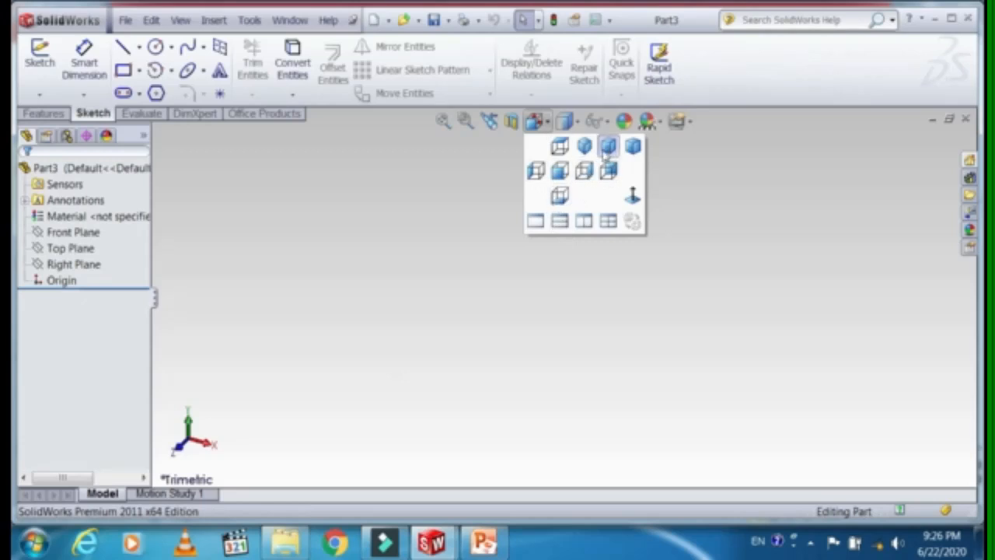
click(454, 345)
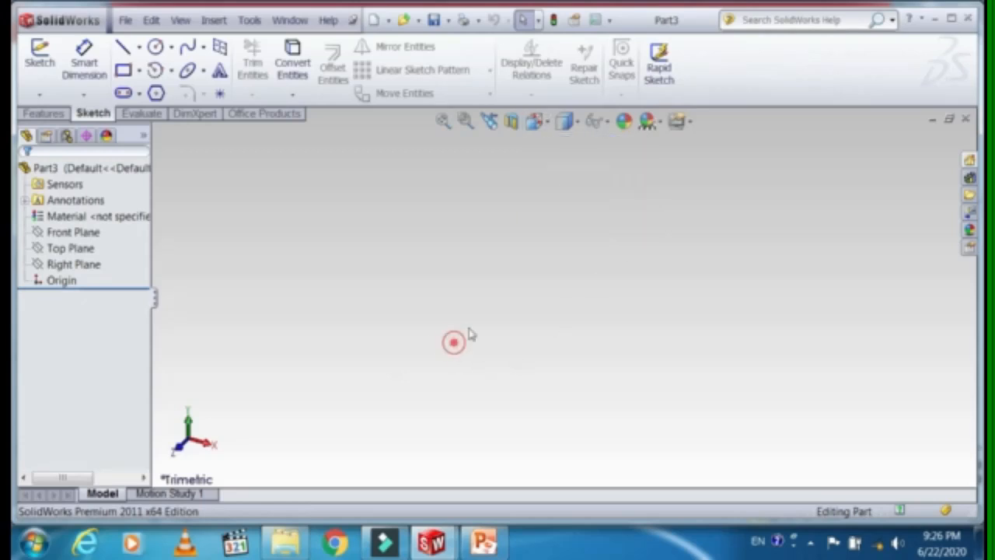
click(577, 126)
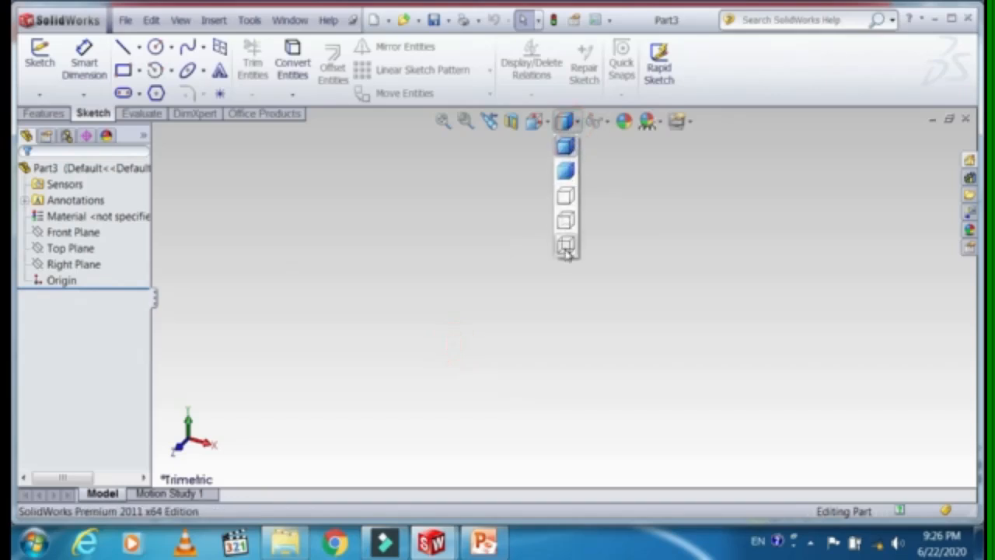
click(326, 315)
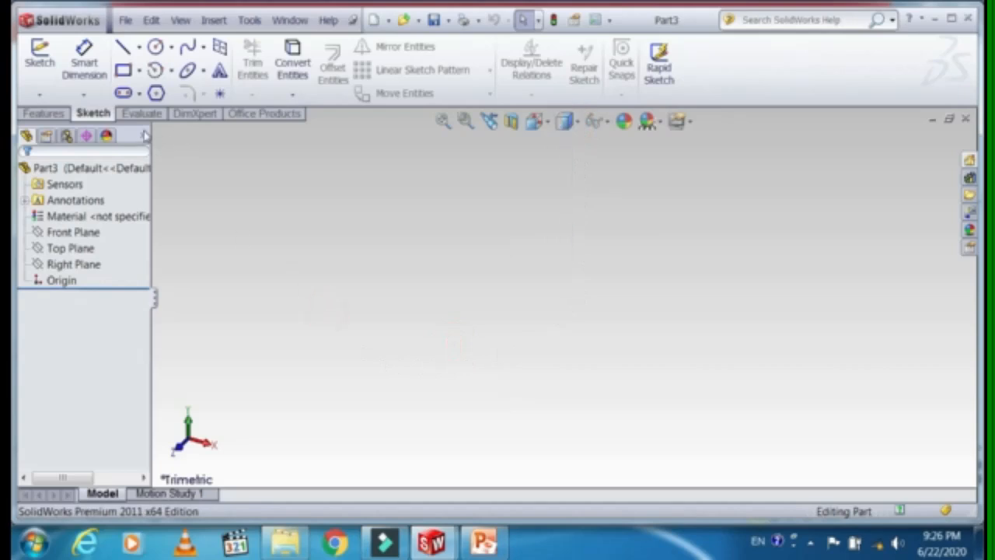
Step: Start a sketch with the Line tool on the Top Plane and orient it to the Top view
click(140, 48)
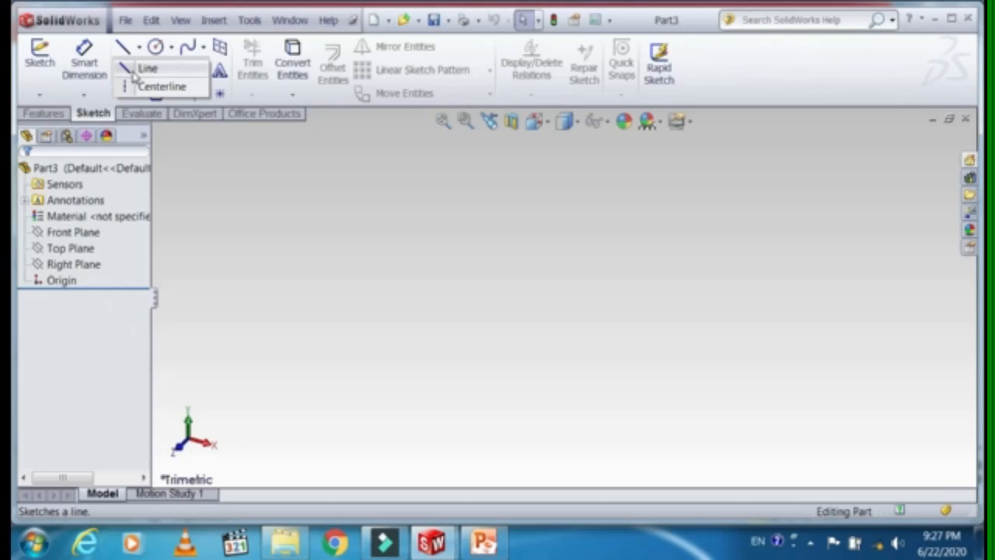
click(136, 70)
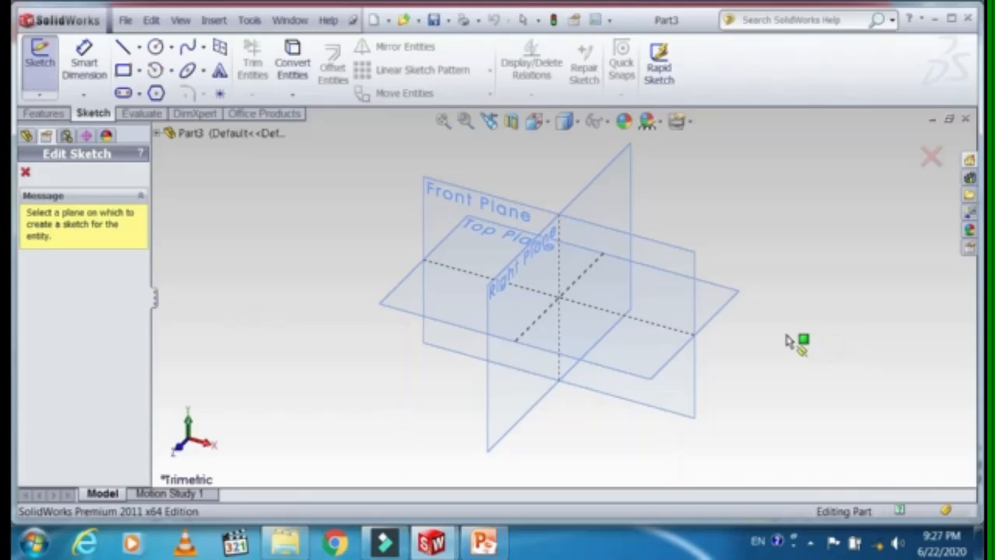
click(734, 307)
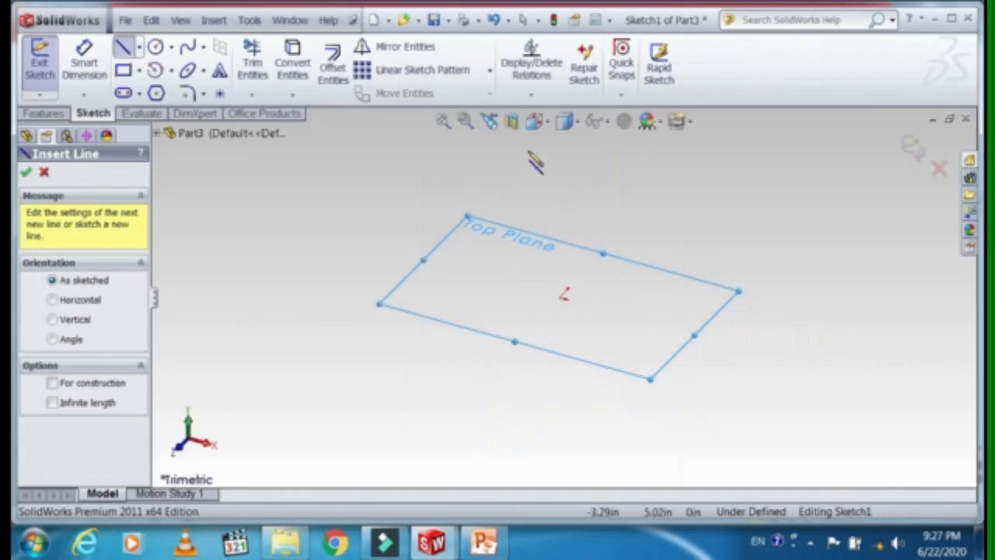
click(547, 122)
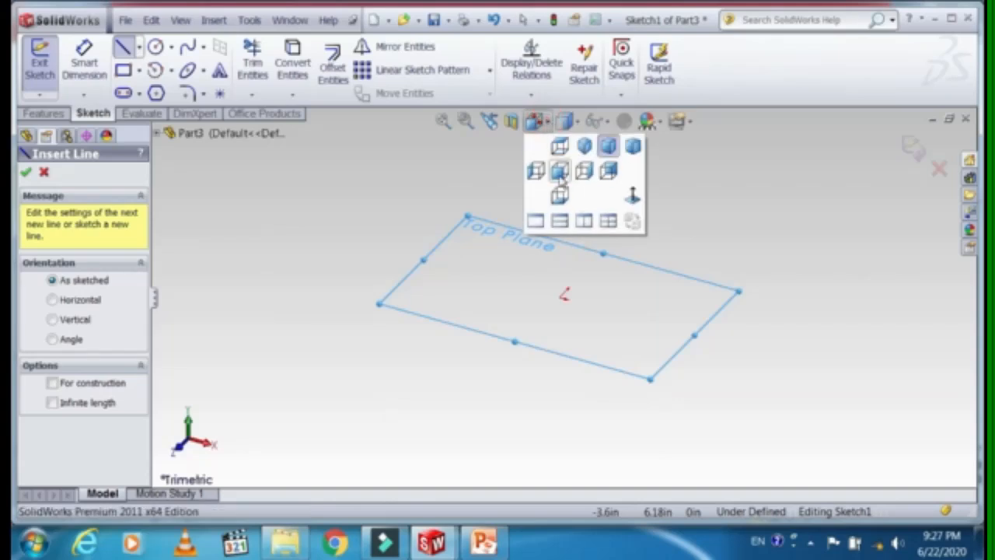
click(560, 150)
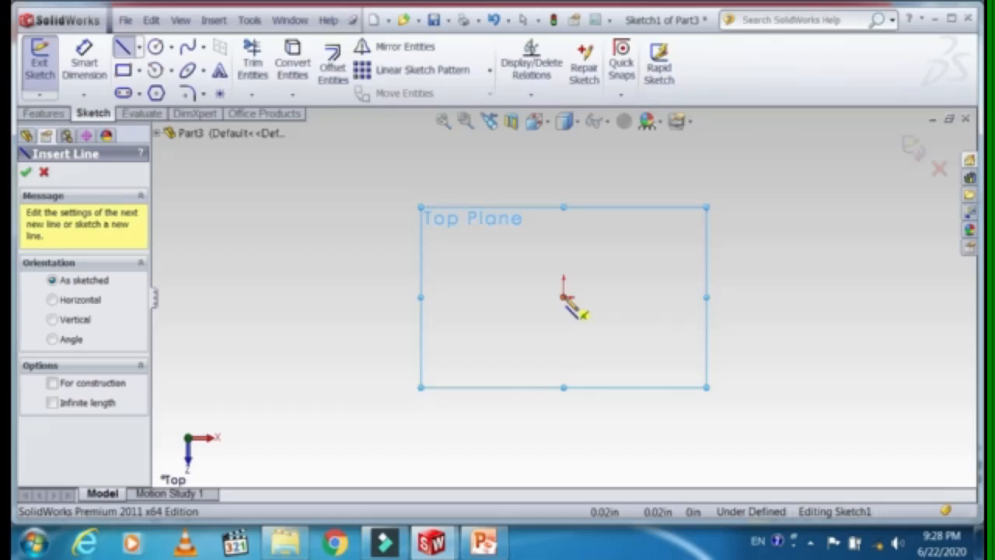
Step: Draw a horizontal line about 5.56 in long from the origin in the positive X direction
click(565, 299)
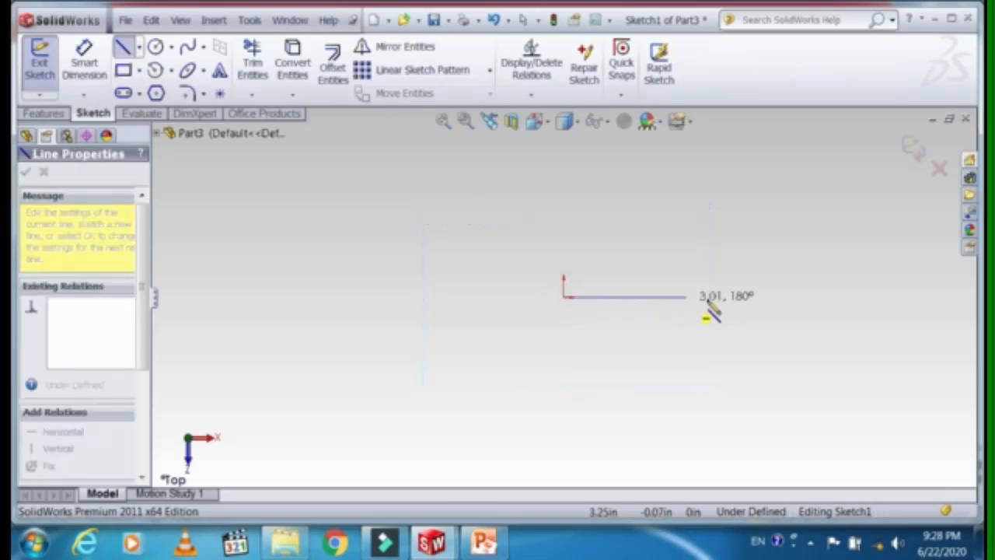
click(789, 299)
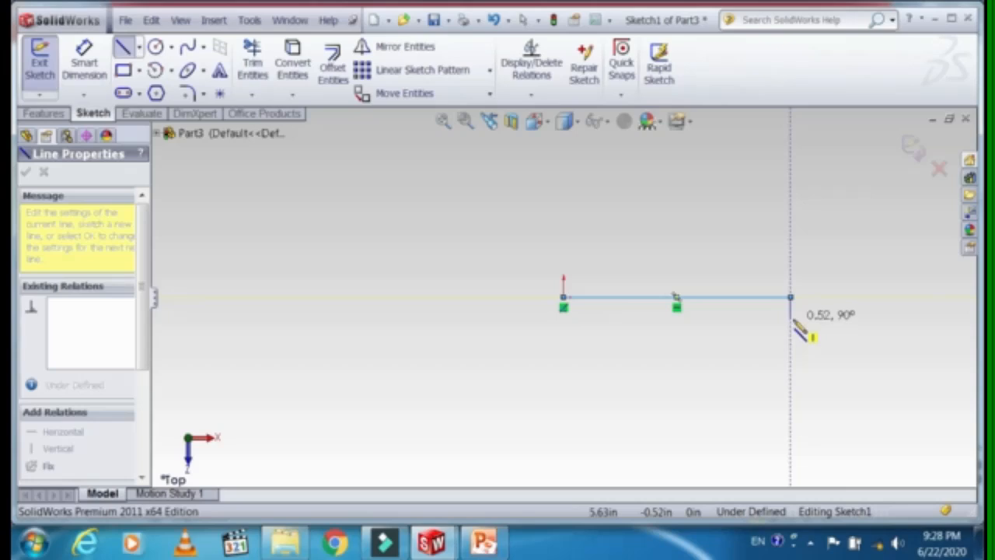
key(Escape)
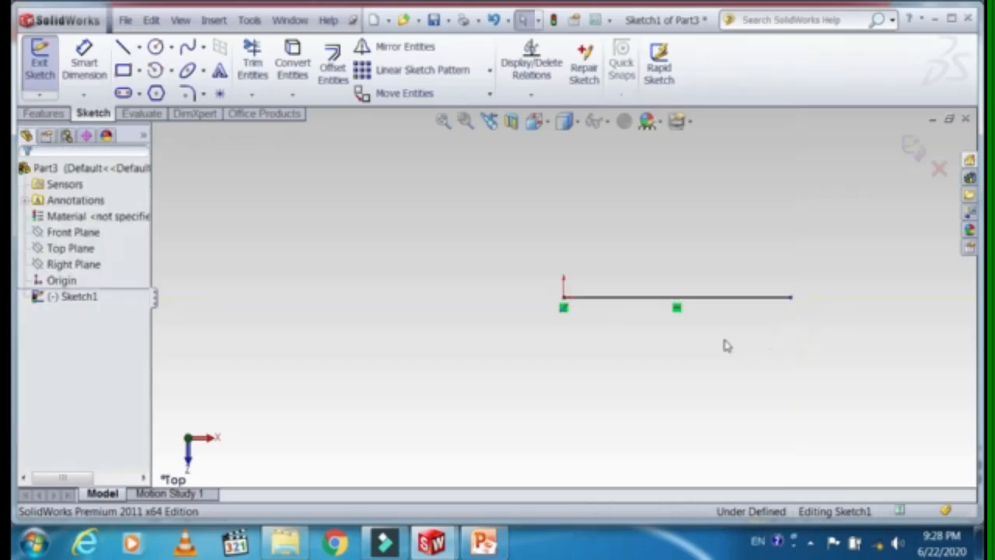
Step: Set the horizontal line's length to 10 in
click(676, 300)
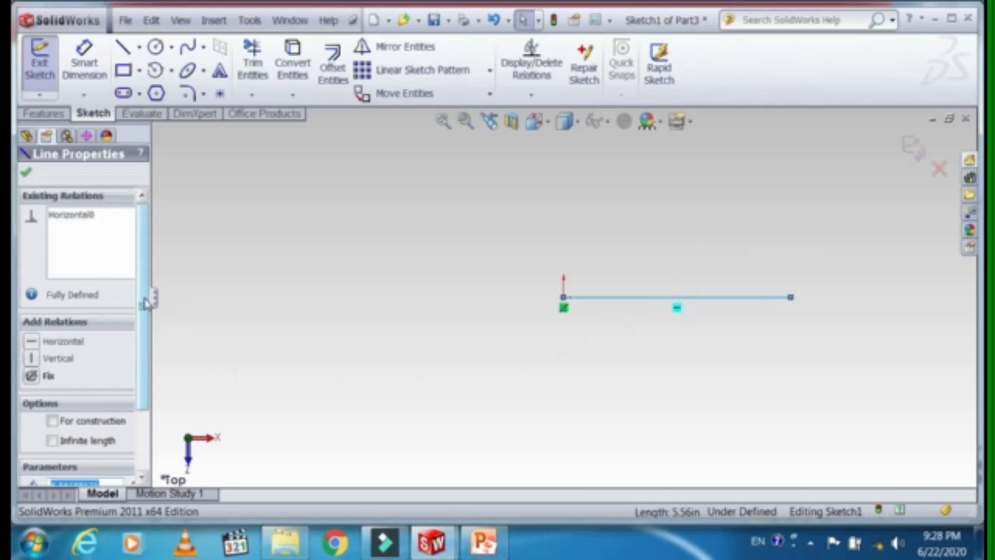
drag(148, 303, 149, 379)
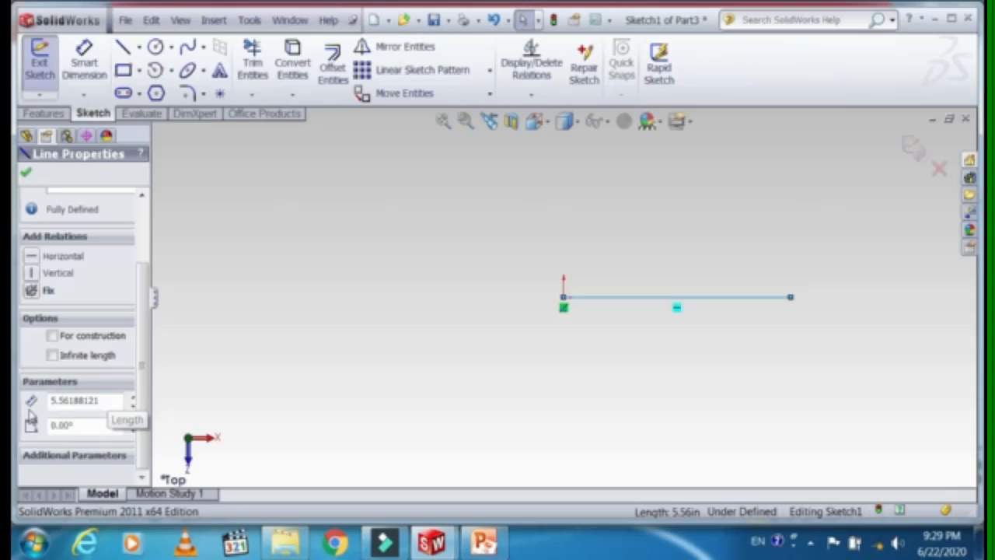
drag(101, 407, 40, 409)
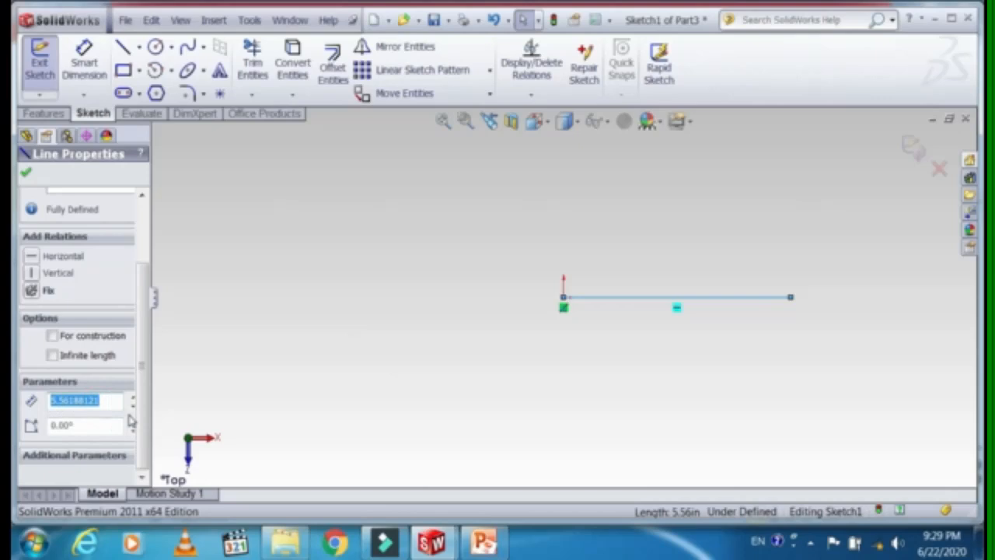
text(6)
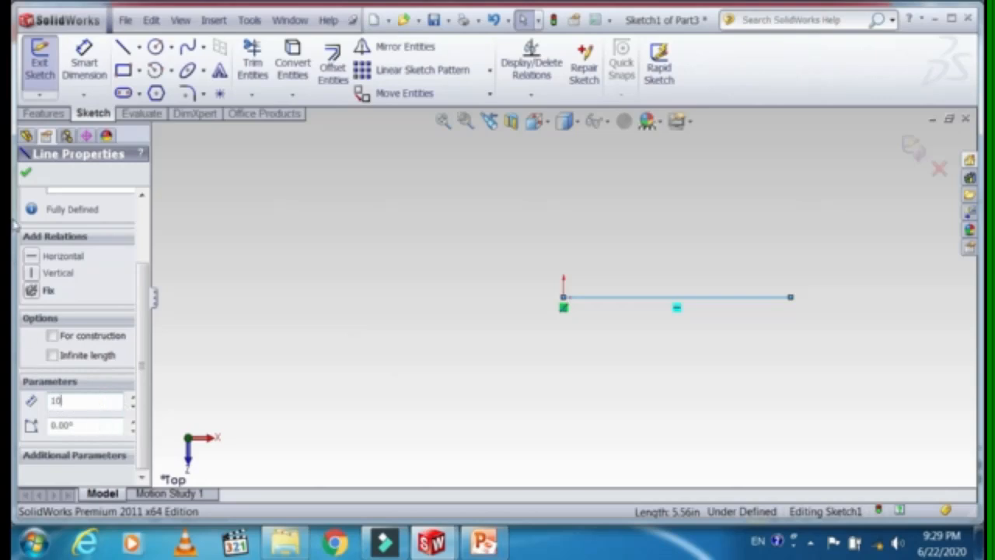
click(25, 171)
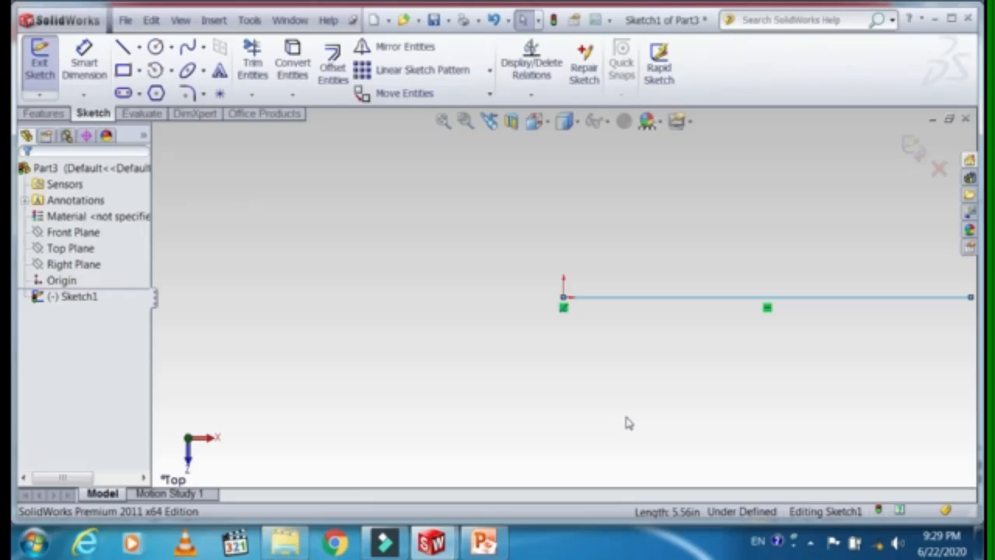
scroll(629, 423, down, 2)
scroll(629, 423, up, 4)
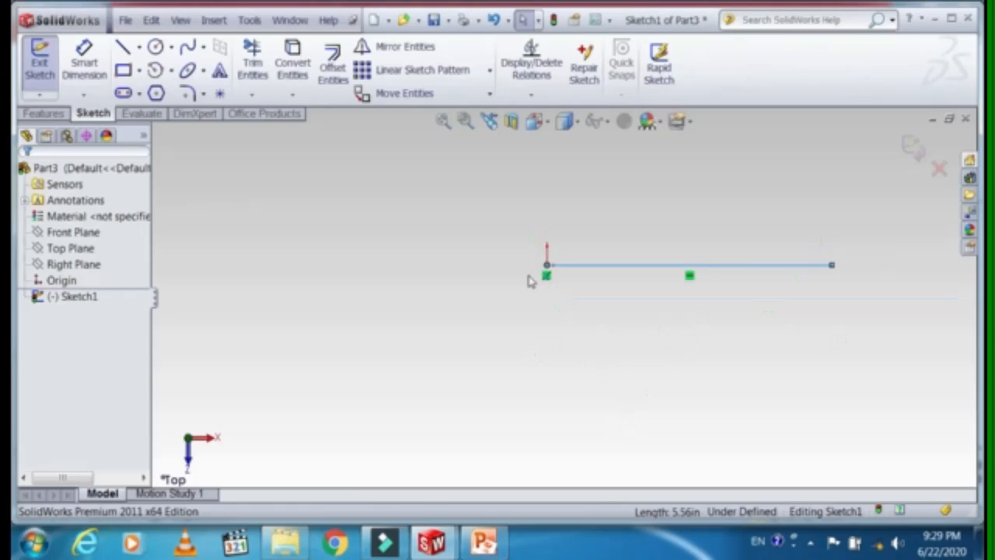
click(947, 285)
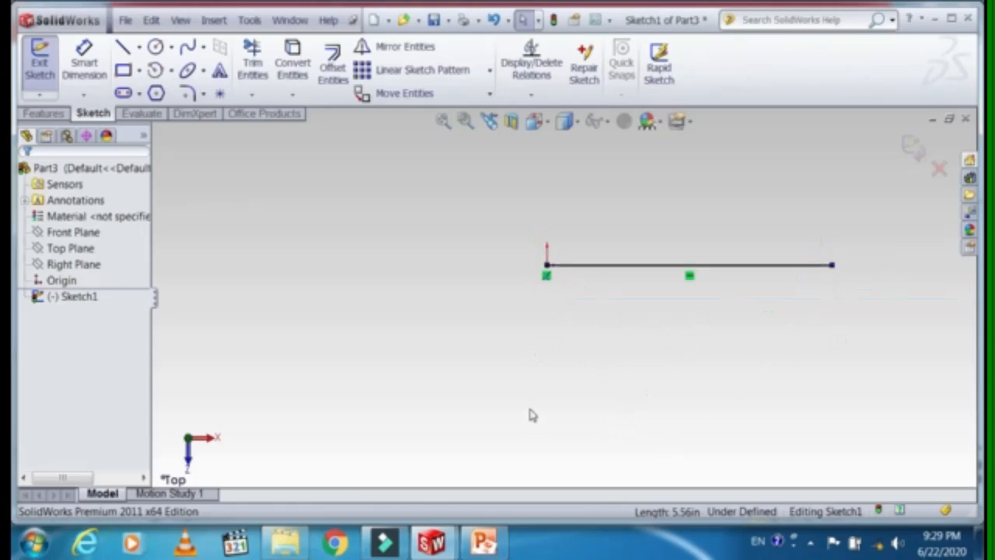
Step: Draw a vertical centerline crossing the horizontal line near its middle, extending above and below it
click(139, 48)
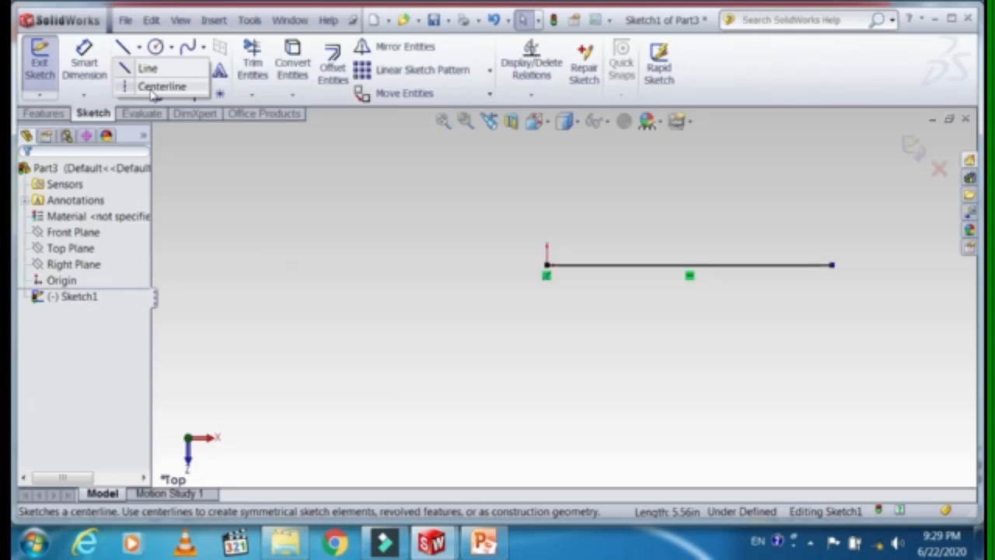
click(156, 88)
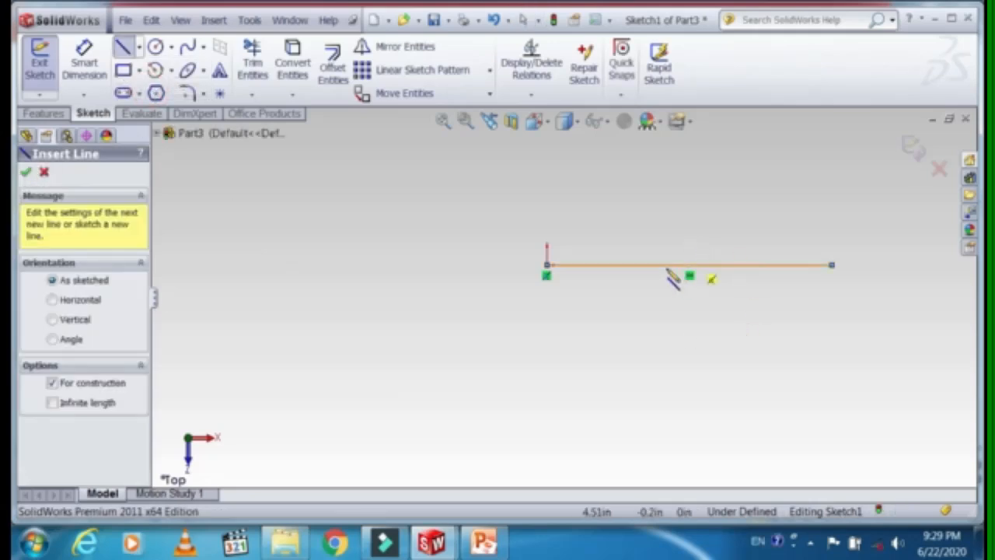
click(692, 179)
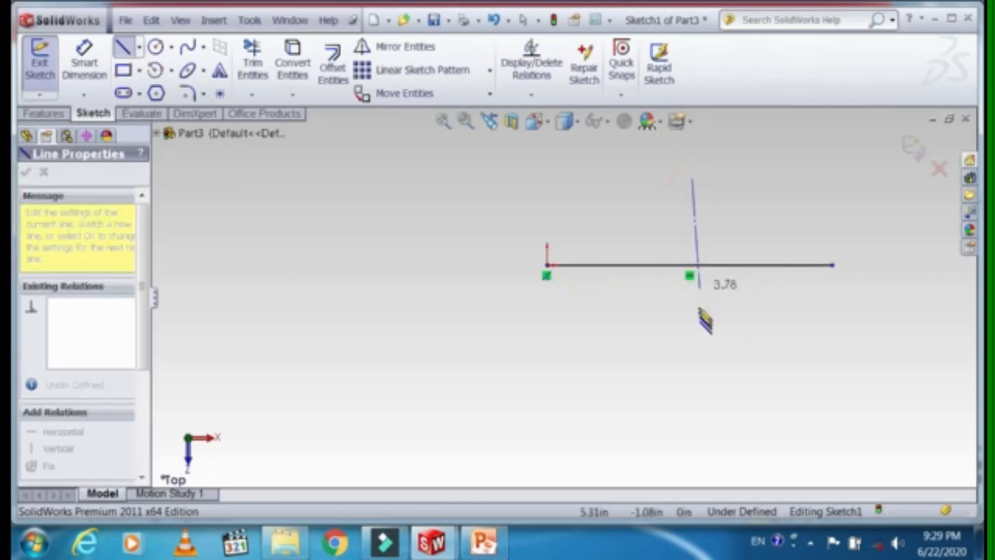
click(691, 366)
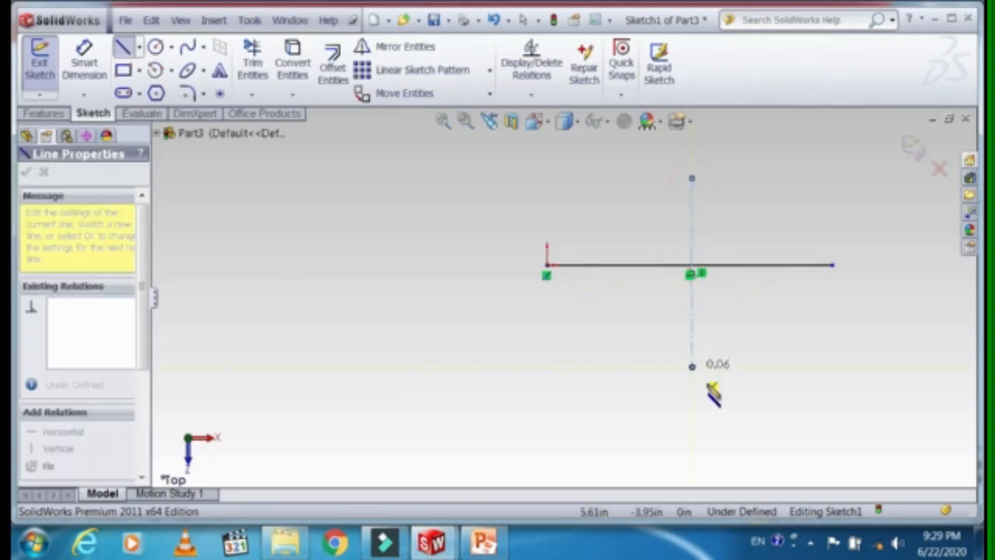
key(Escape)
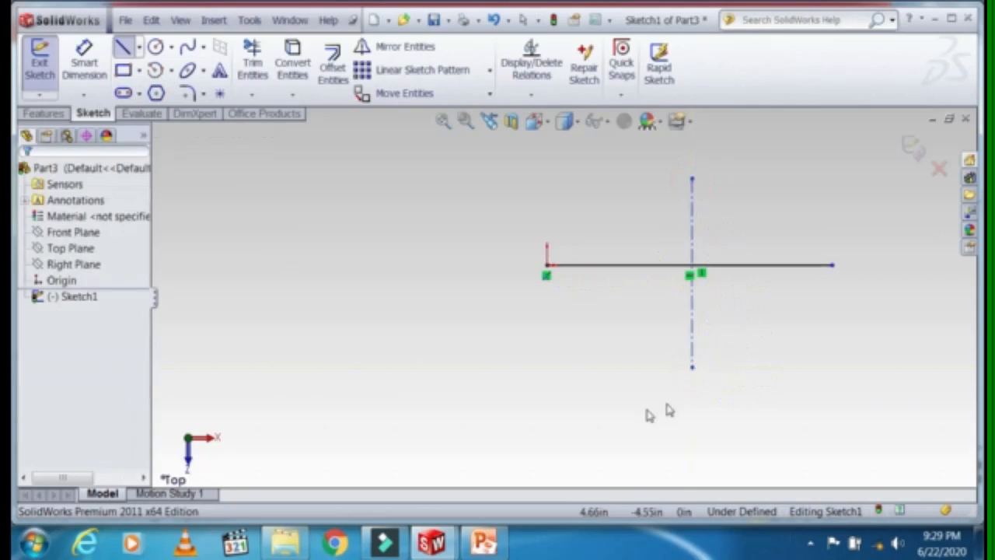
Step: Draw a second vertical centerline about 6.8 in long to the left of the origin, clear of the horizontal line
click(140, 48)
click(159, 87)
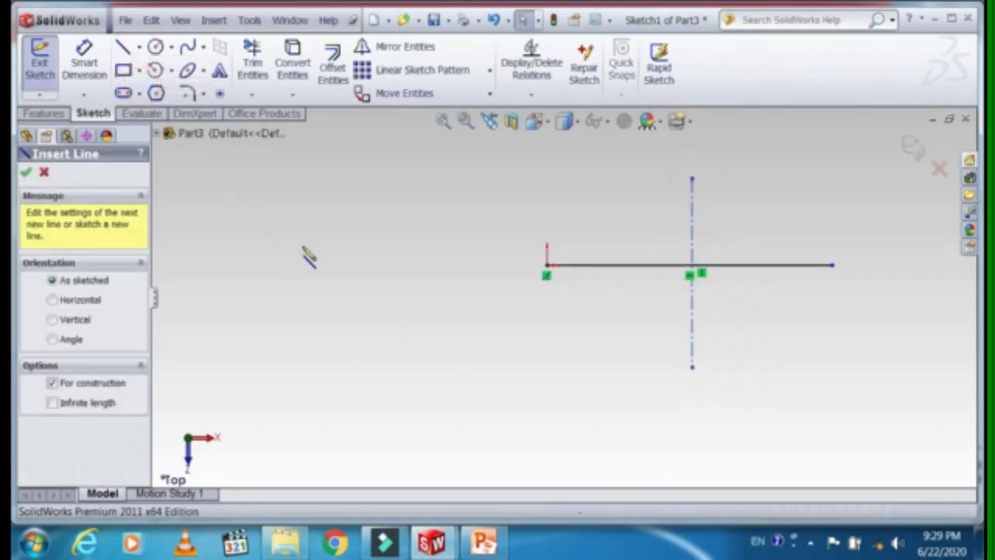
click(456, 179)
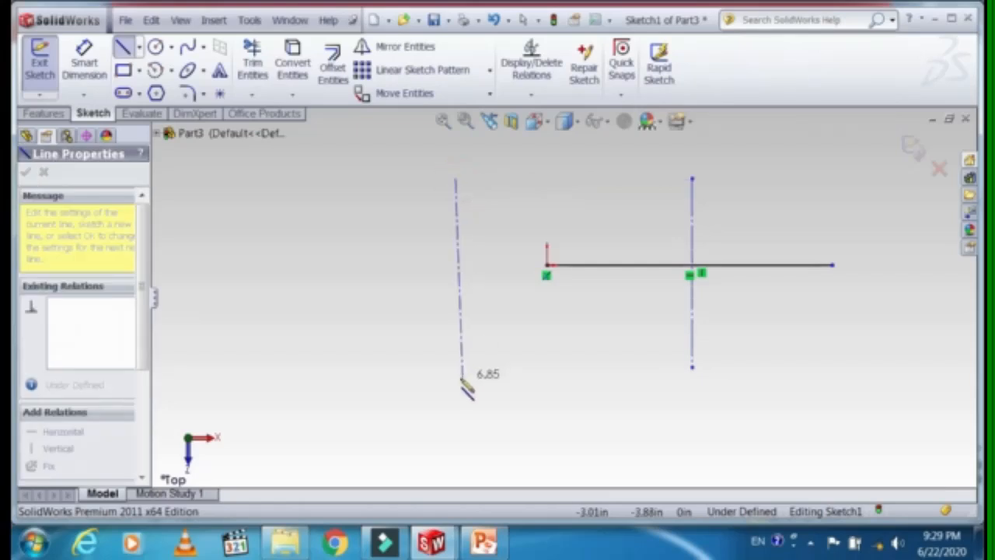
click(455, 372)
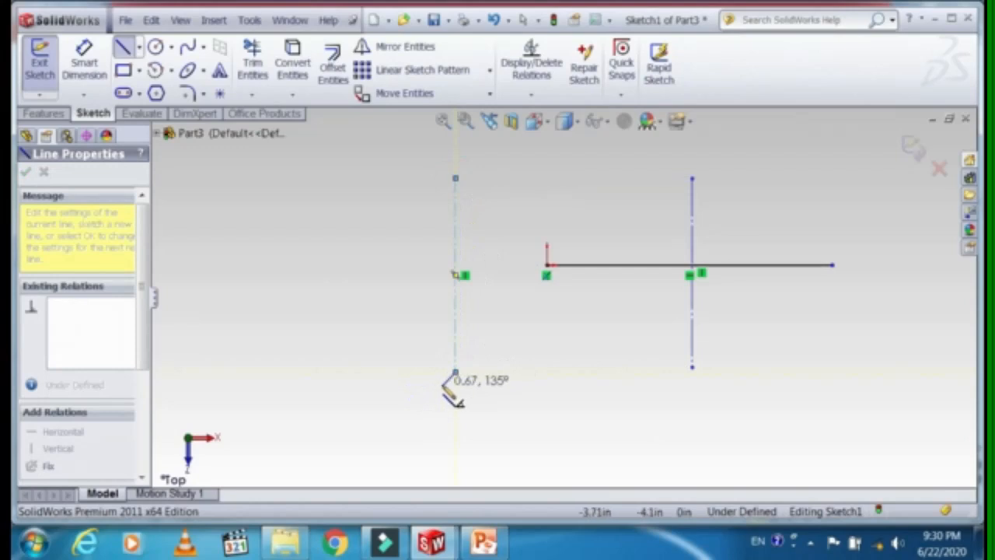
key(Escape)
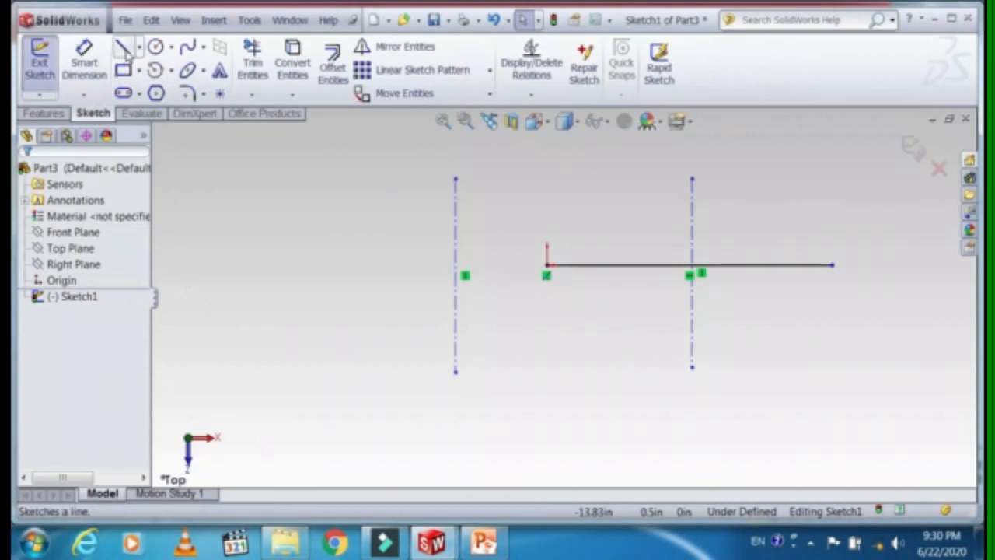
click(248, 21)
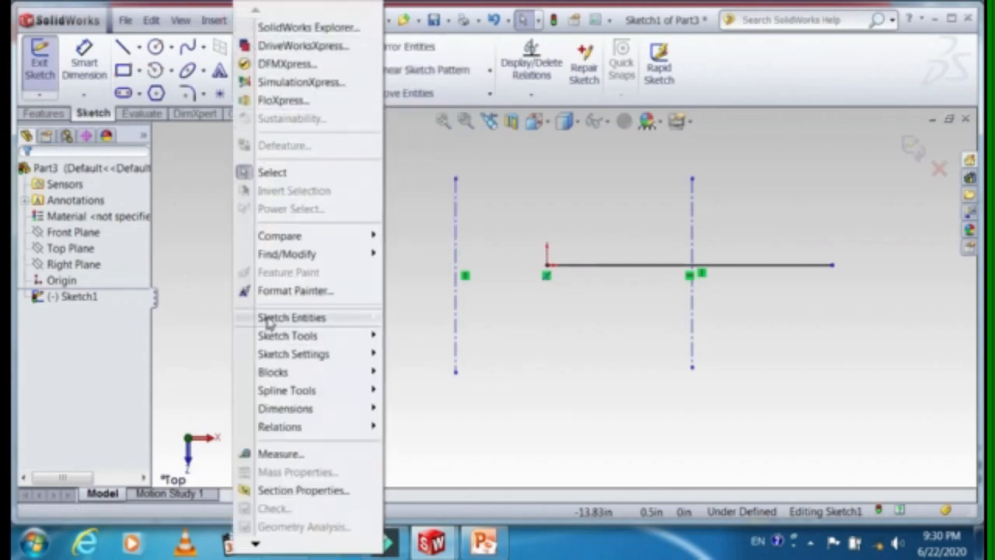
mouse_move(263, 320)
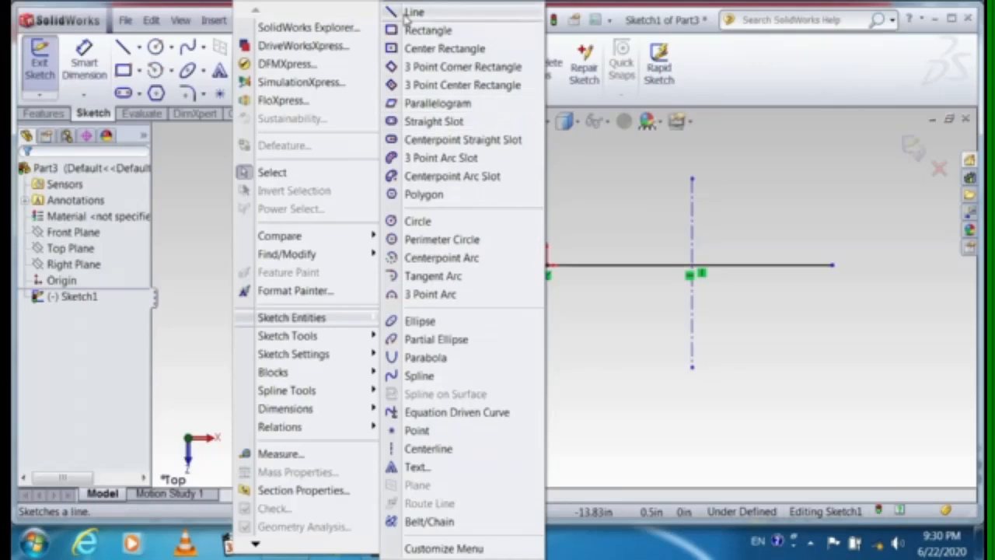
click(674, 397)
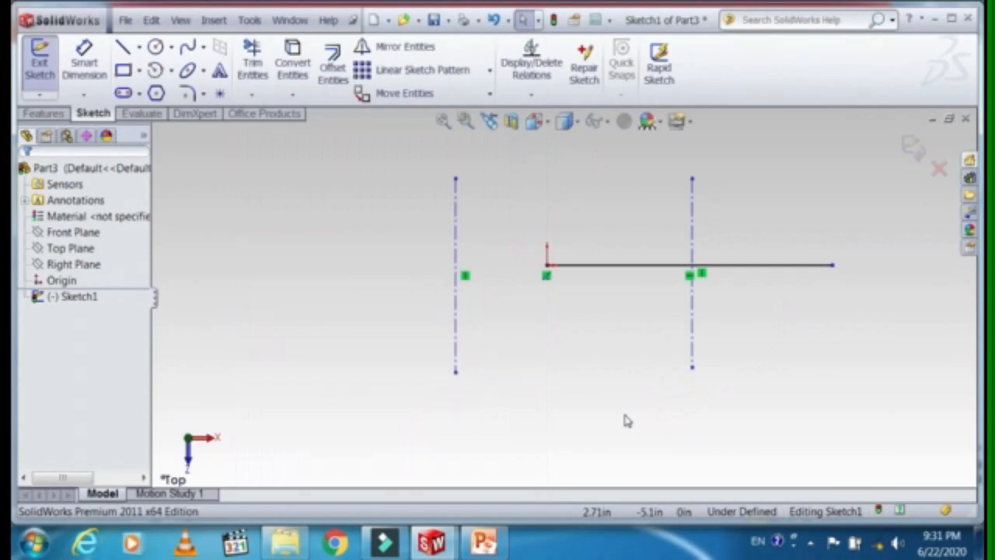
key(l)
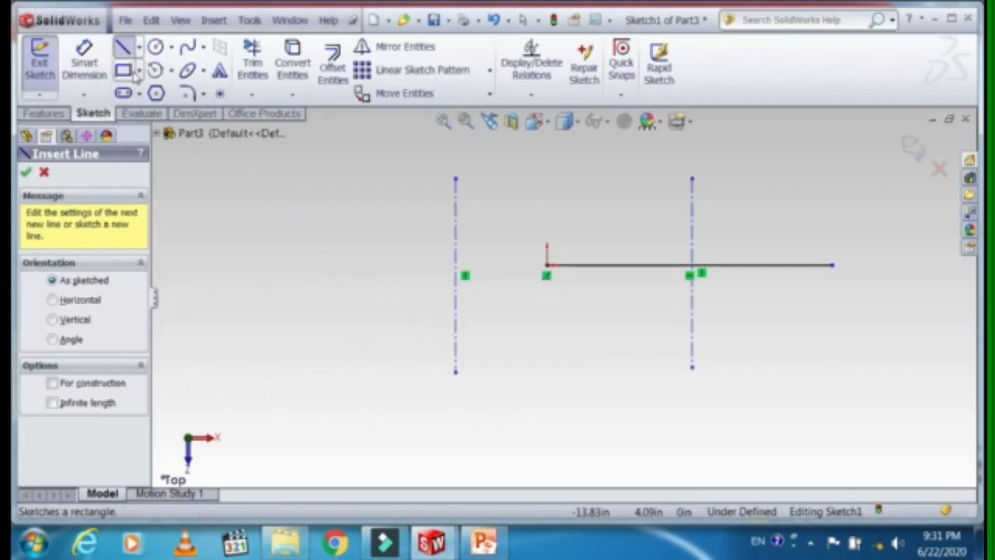
click(250, 19)
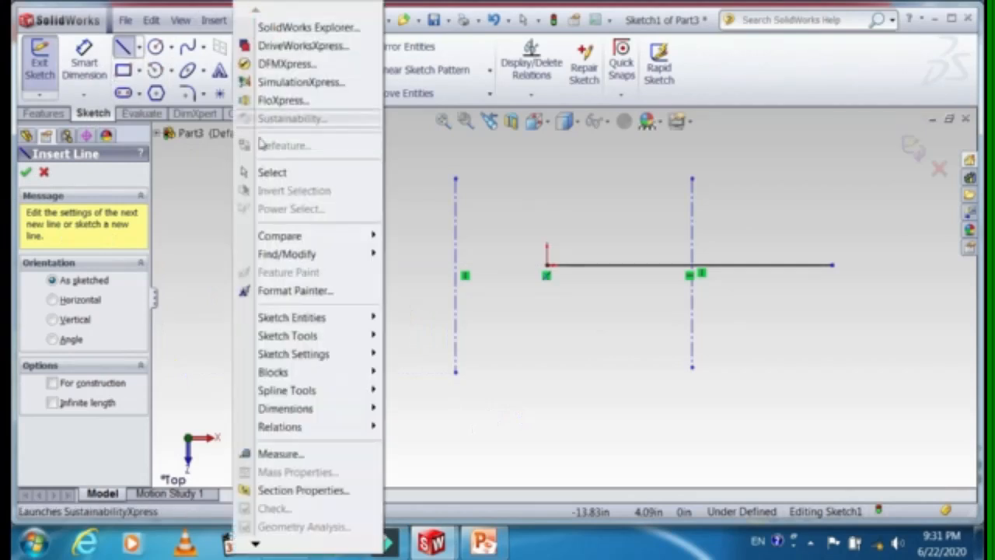
Step: Draw a corner rectangle about 4.14 in wide and 2.12 in high, starting at the origin with its base along the horizontal line
mouse_move(281, 330)
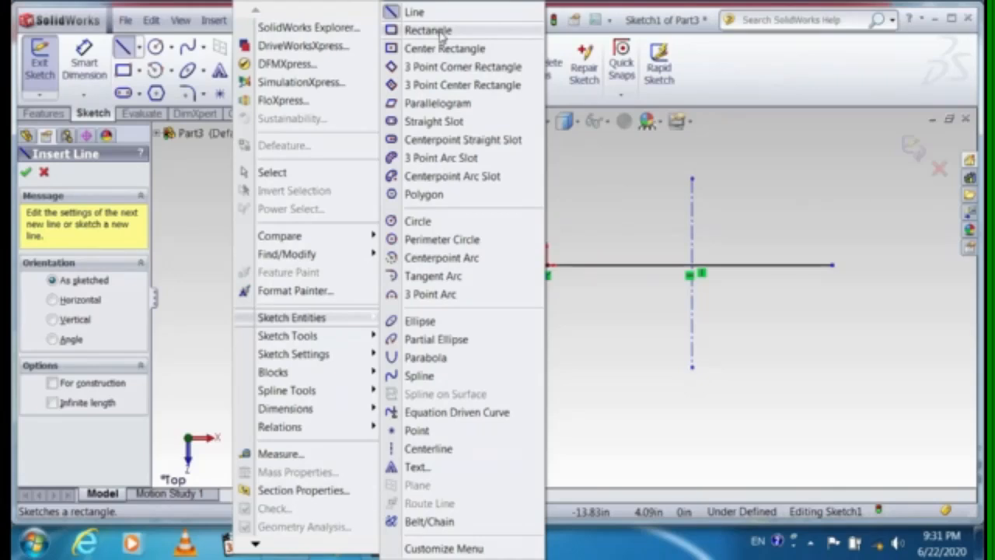
click(216, 229)
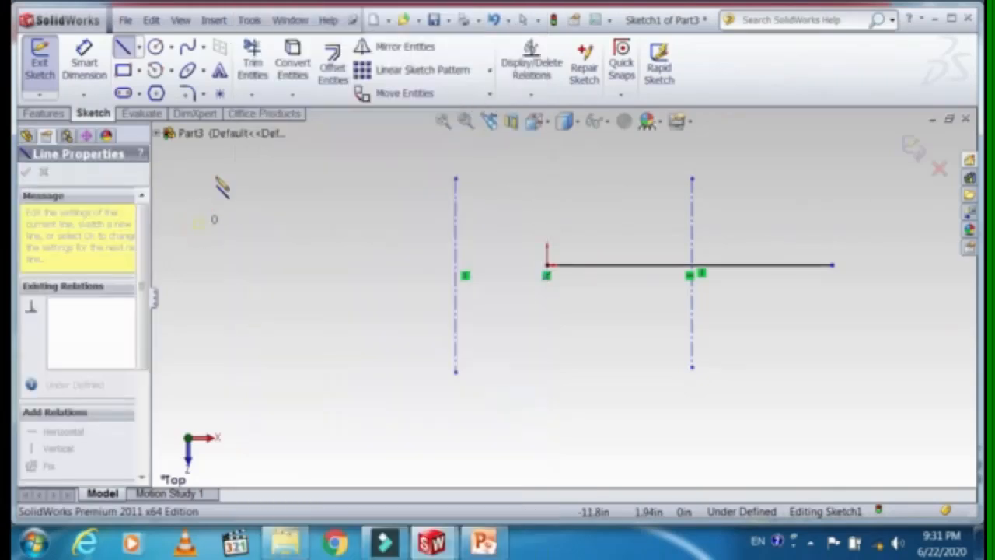
click(140, 72)
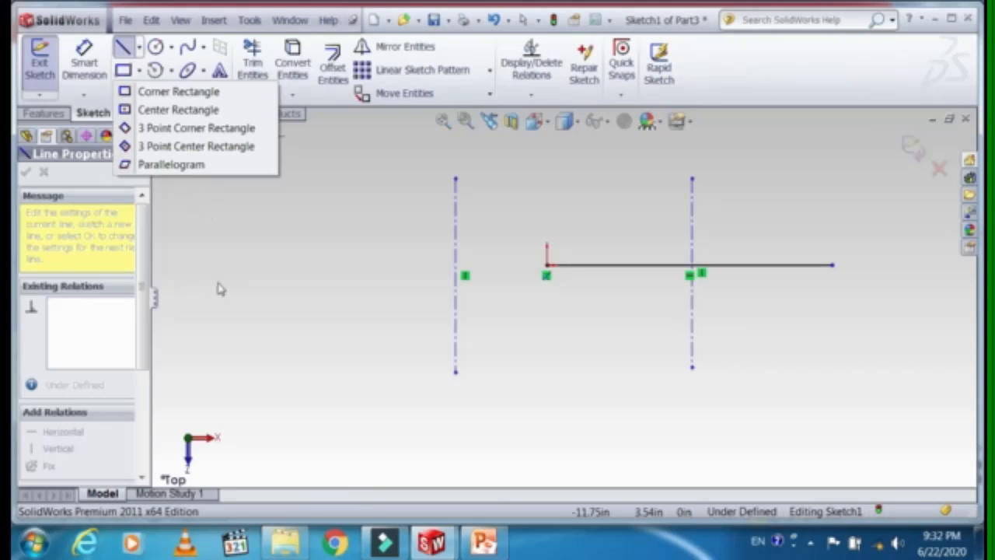
click(148, 96)
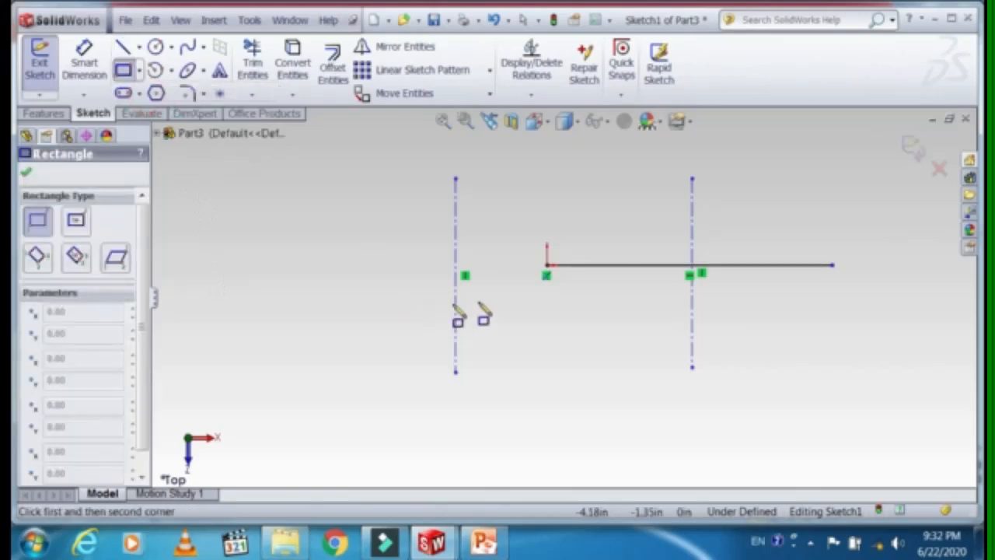
click(546, 266)
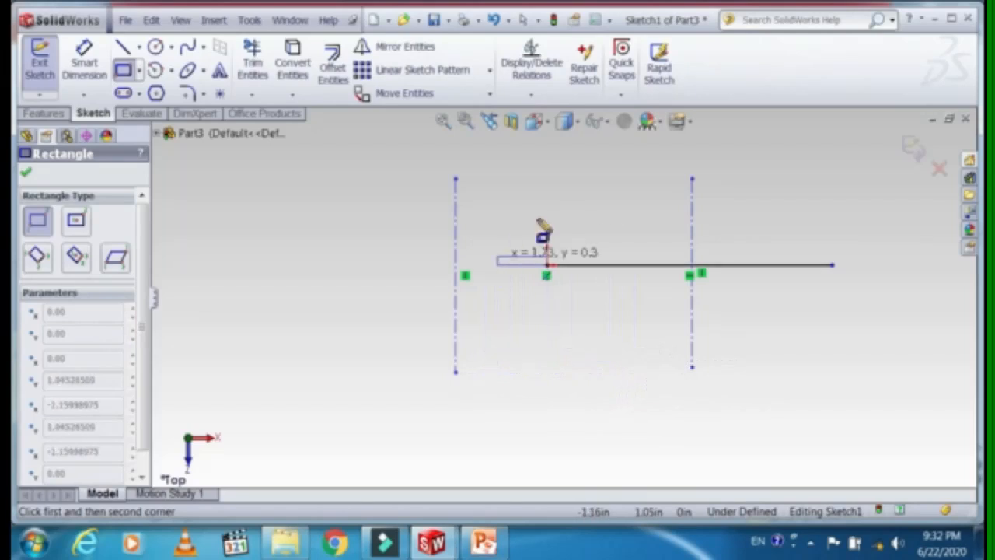
click(665, 204)
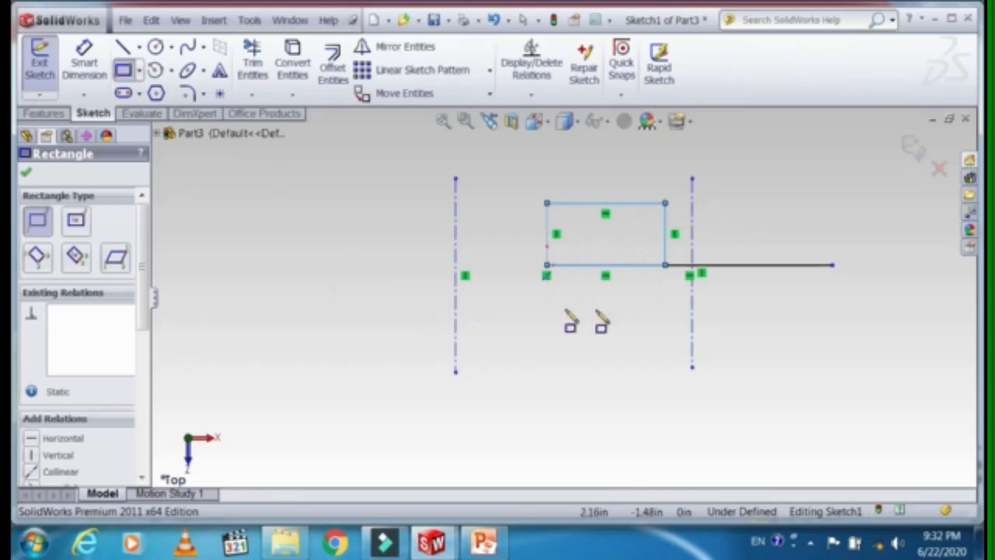
Step: Draw a center rectangle about 10.55 in wide and 3.7 in high, centred on the lower endpoint of the left centerline
click(138, 71)
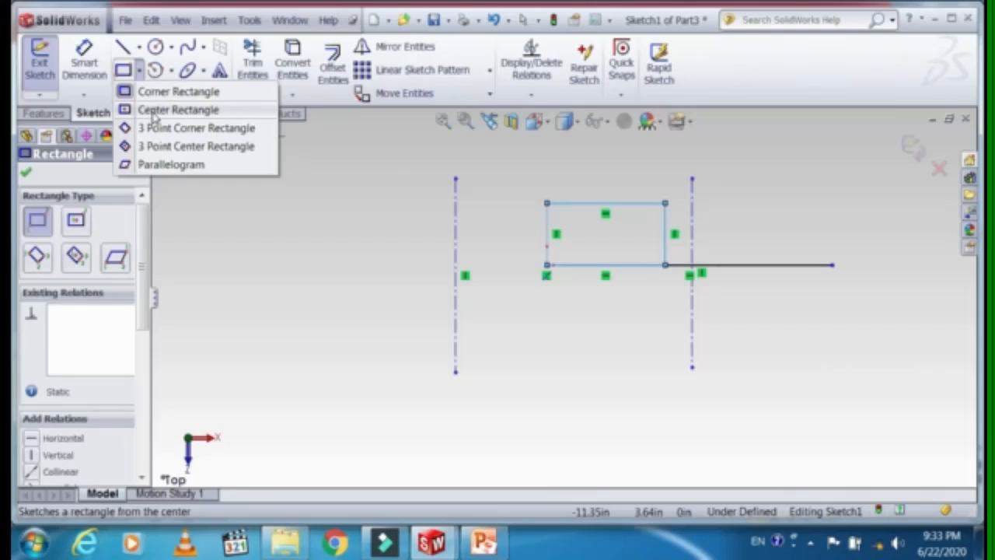
click(153, 111)
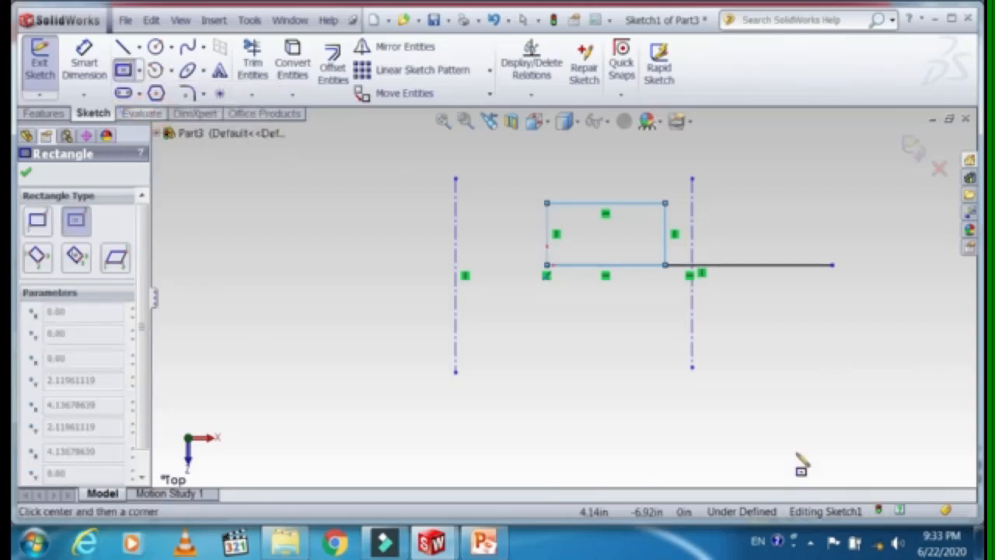
click(456, 372)
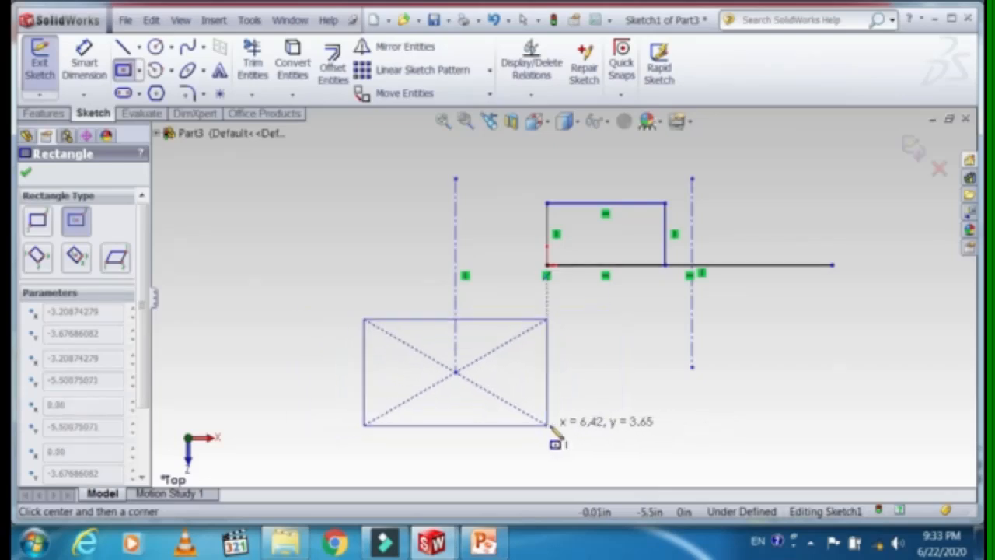
click(606, 426)
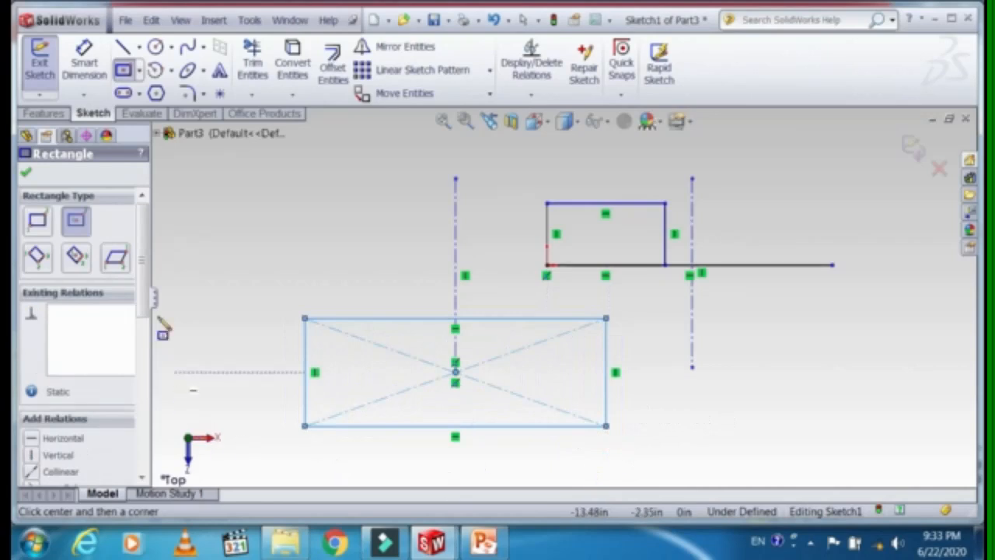
click(567, 424)
click(567, 426)
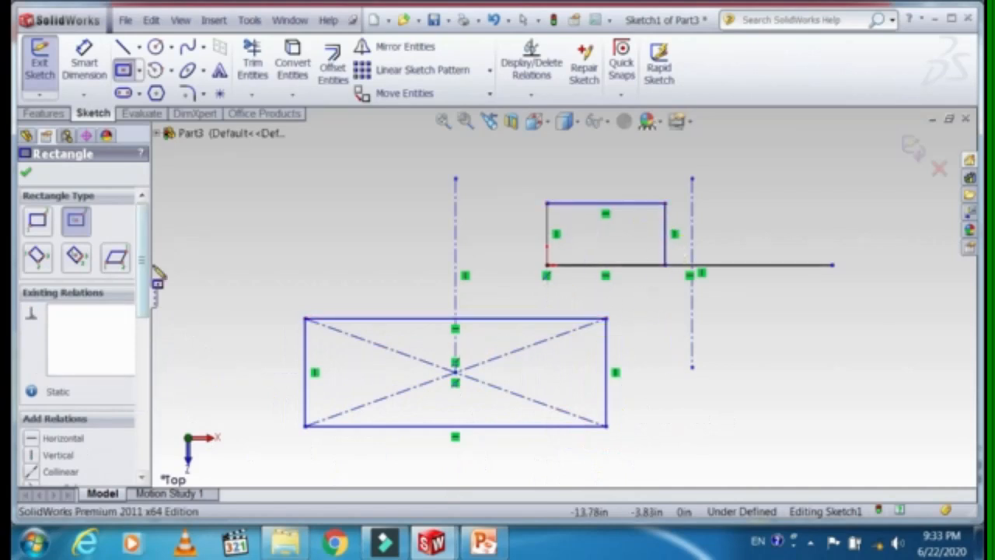
drag(144, 261, 141, 442)
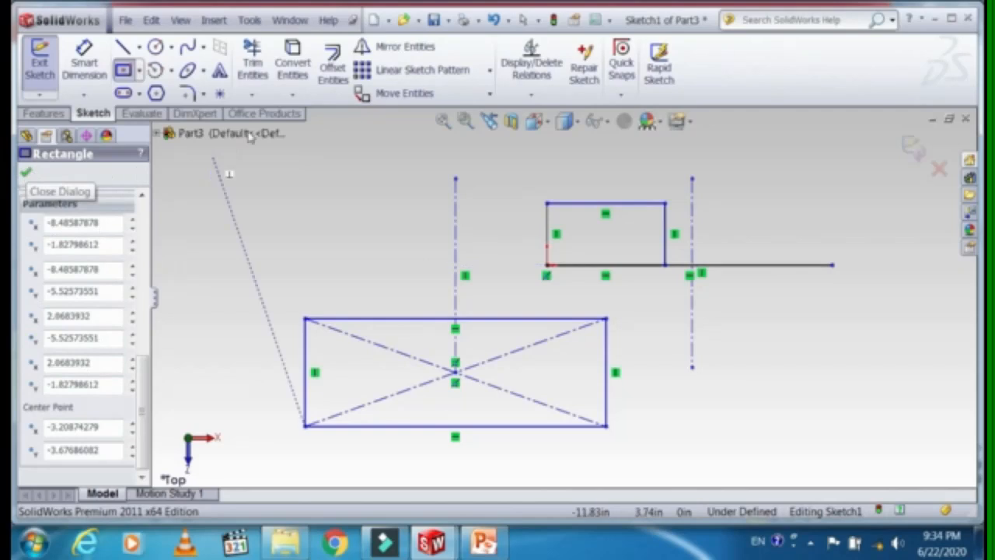
Step: Draw a corner rectangle about 1.95 in wide and 4.02 in high, starting at the upper endpoint of the left centerline
click(140, 71)
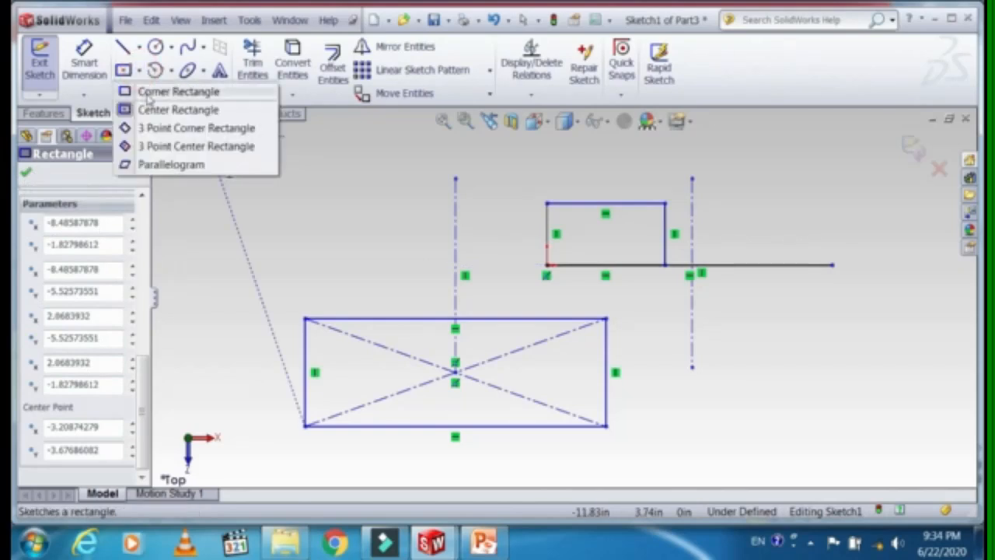
click(147, 91)
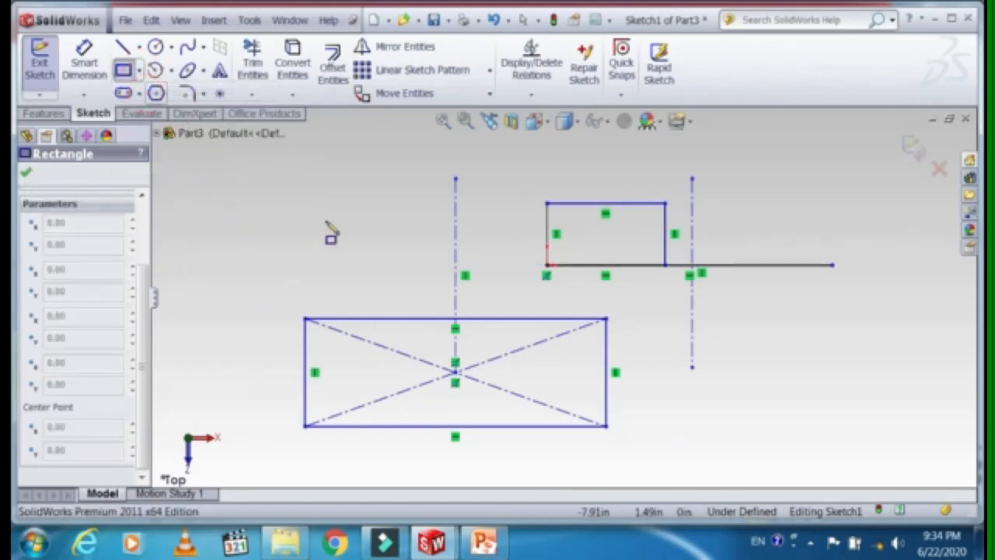
click(455, 179)
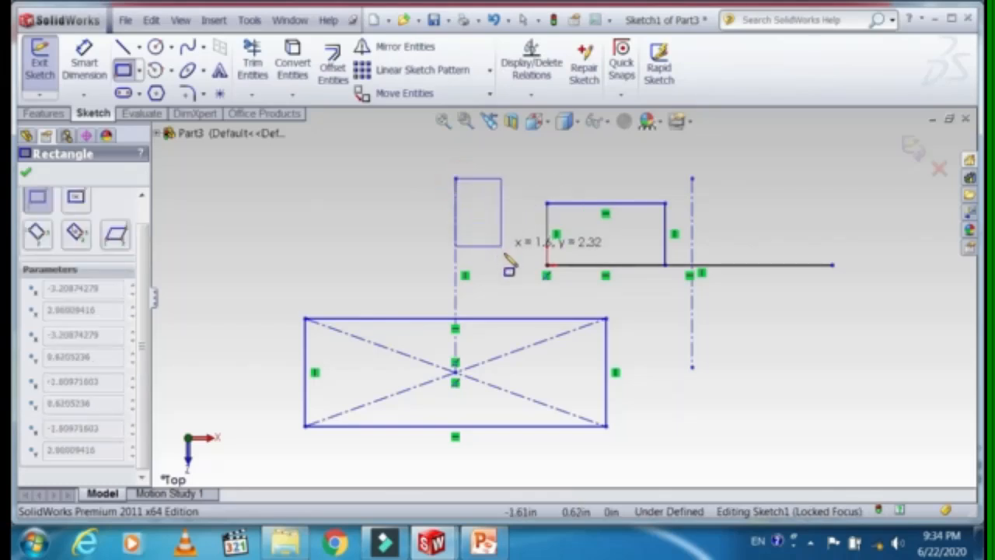
click(512, 296)
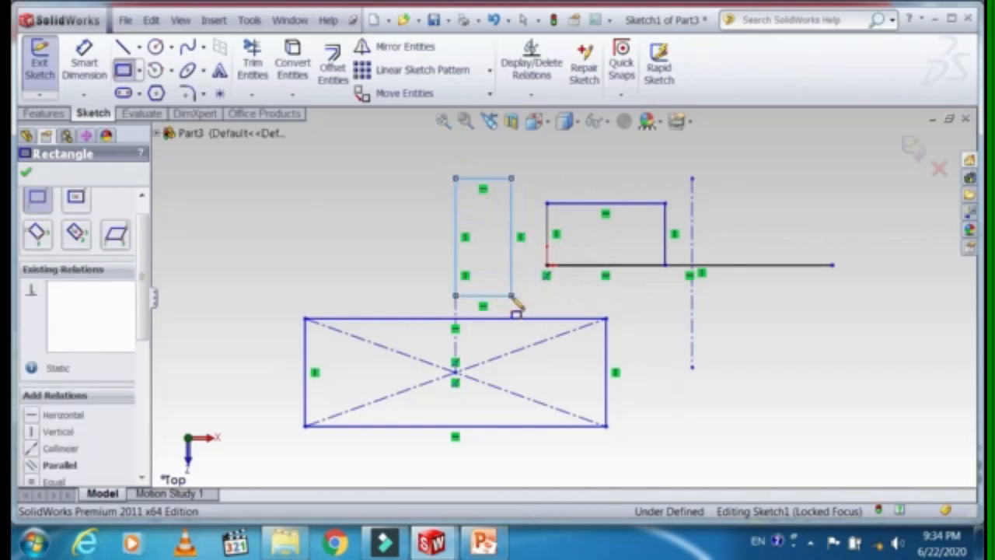
drag(143, 313, 136, 454)
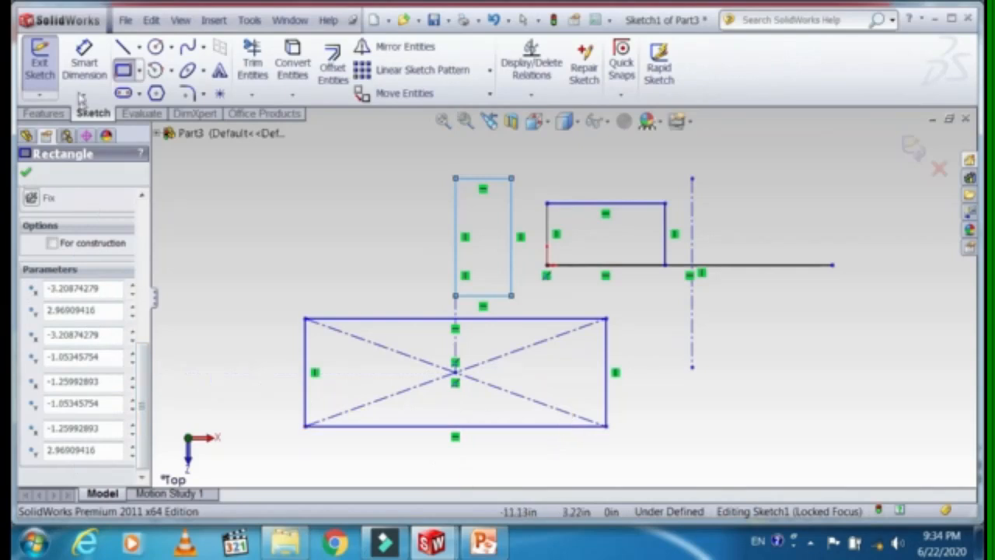
Step: Draw a 3 point corner rectangle about 4.17 in wide to the left of the left centerline, its base level with the origin
click(137, 70)
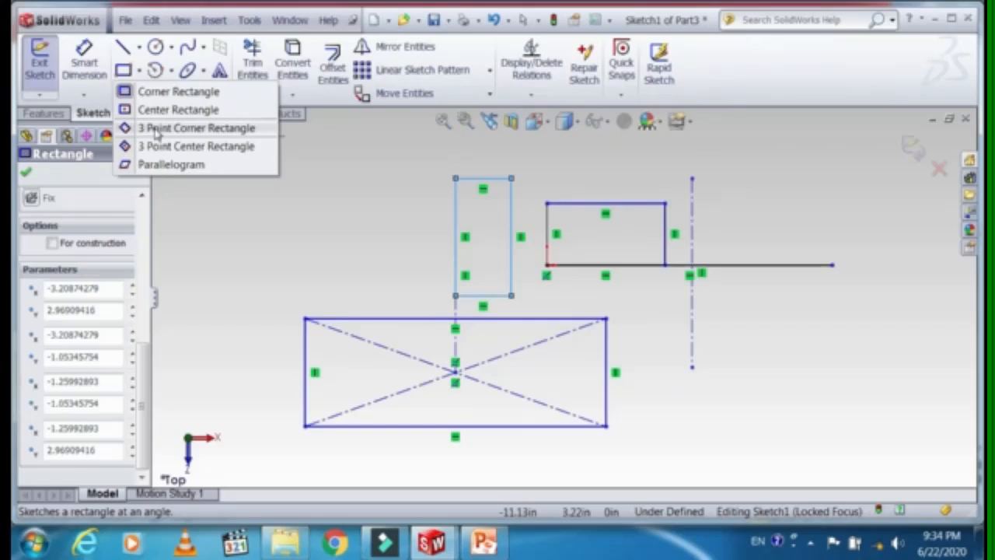
click(205, 129)
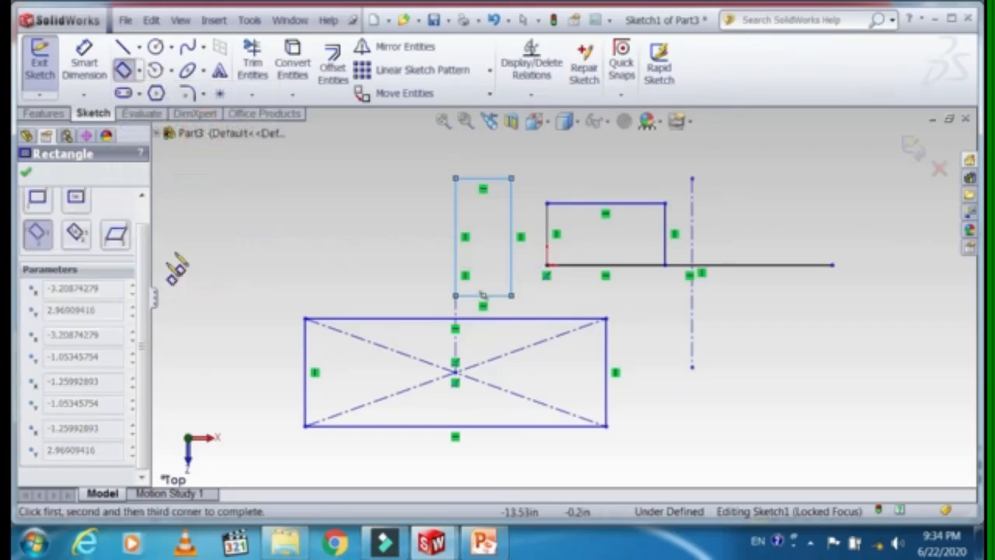
click(241, 266)
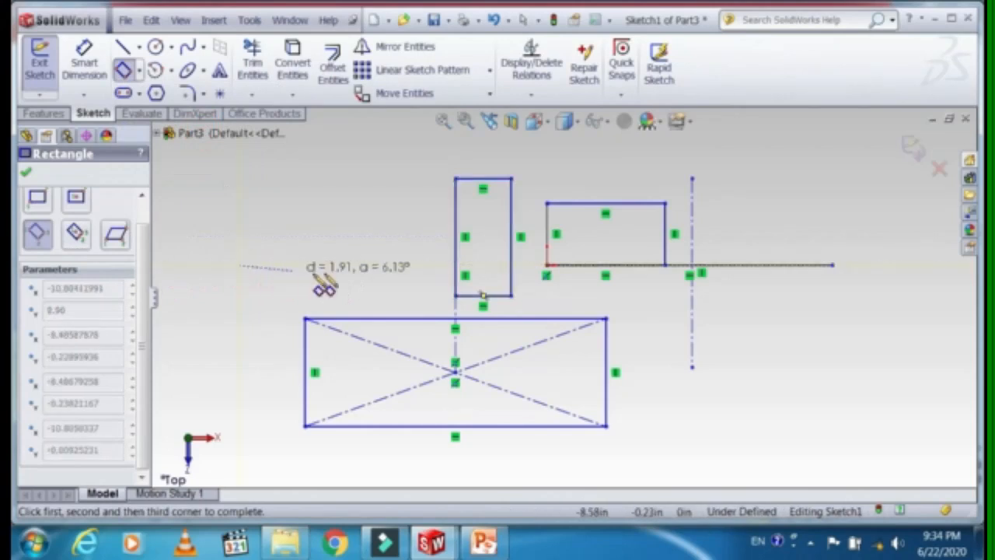
click(358, 265)
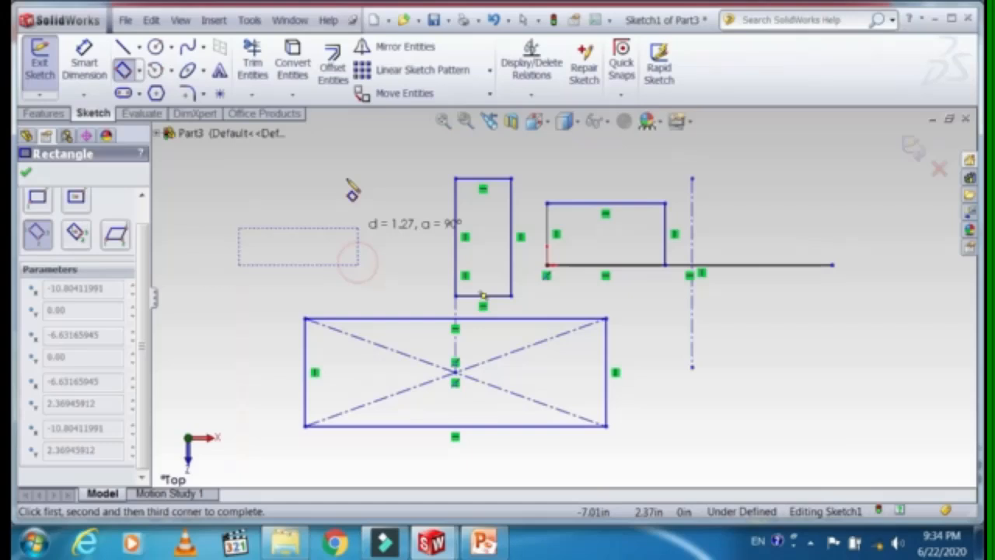
click(358, 168)
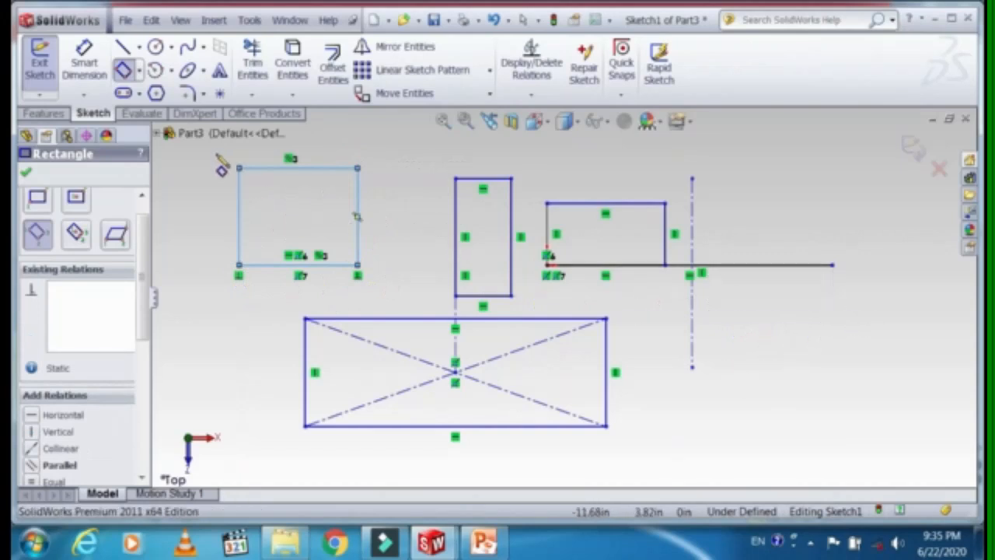
Step: Delete all lines, centerlines and rectangles from the sketch
key(Escape)
mouse_move(216, 152)
mouse_down()
mouse_move(354, 212)
mouse_move(771, 436)
mouse_move(893, 466)
mouse_up()
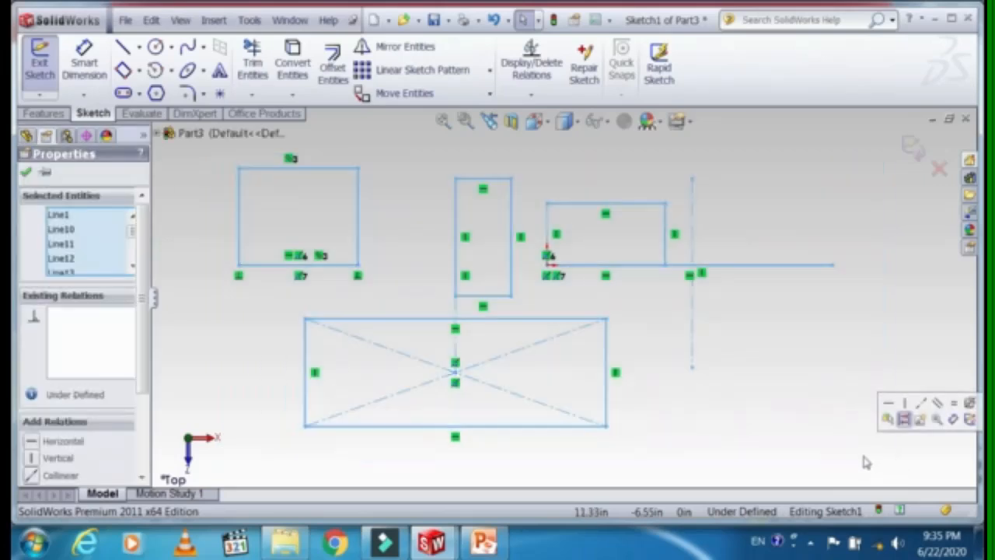
key(Delete)
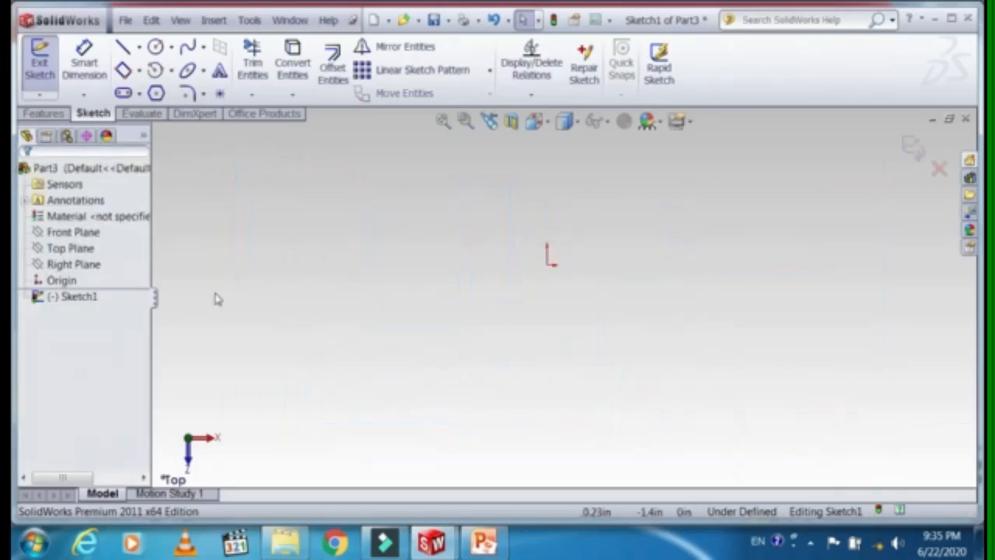
Step: Draw a 3 point corner rectangle about 10.32 in wide and 5.52 in high around the origin, beginning with its horizontal base
click(139, 70)
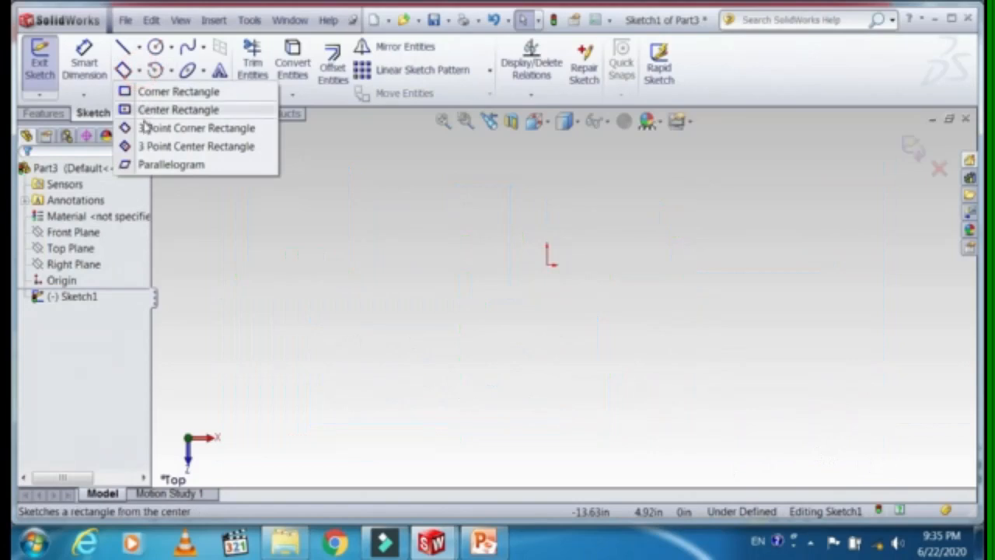
click(146, 129)
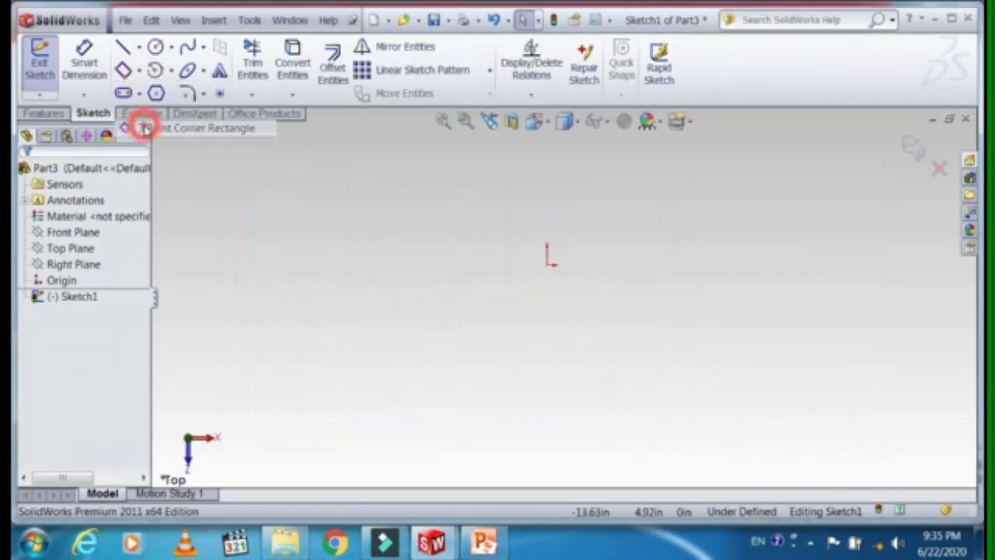
click(383, 371)
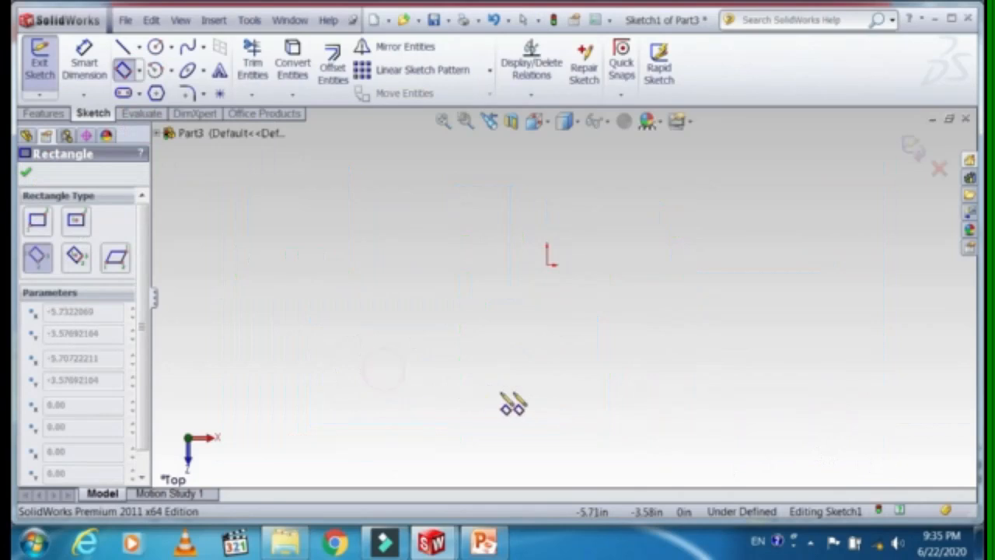
click(680, 372)
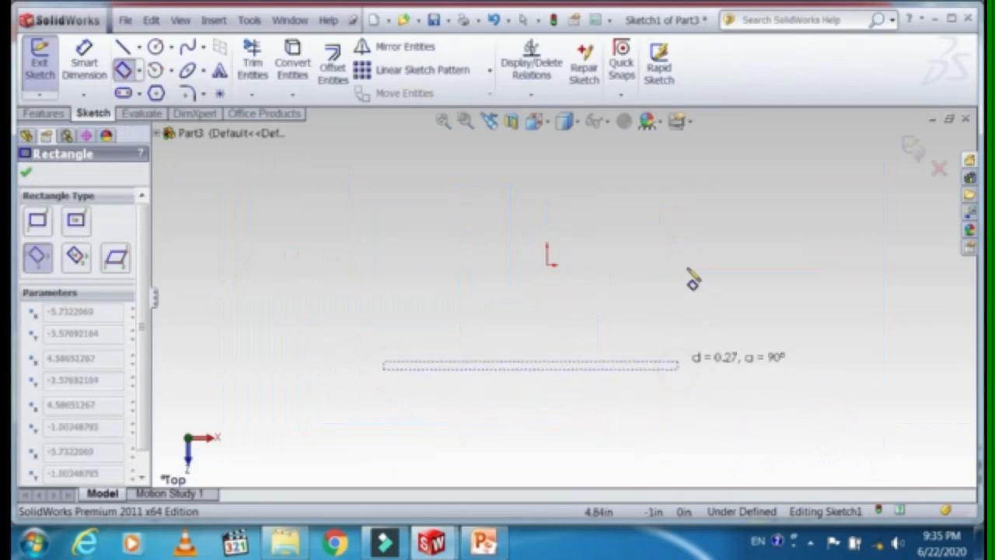
click(683, 208)
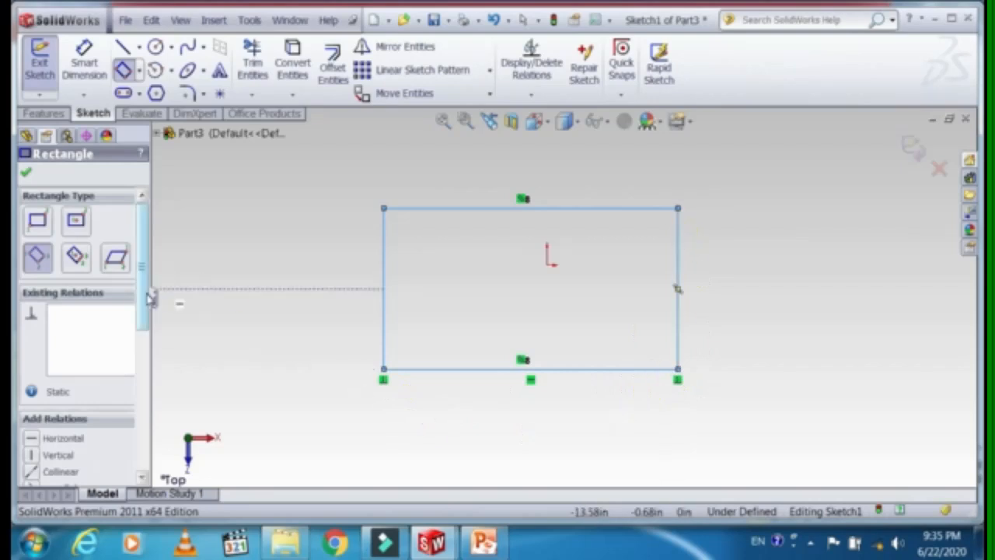
drag(150, 300, 143, 398)
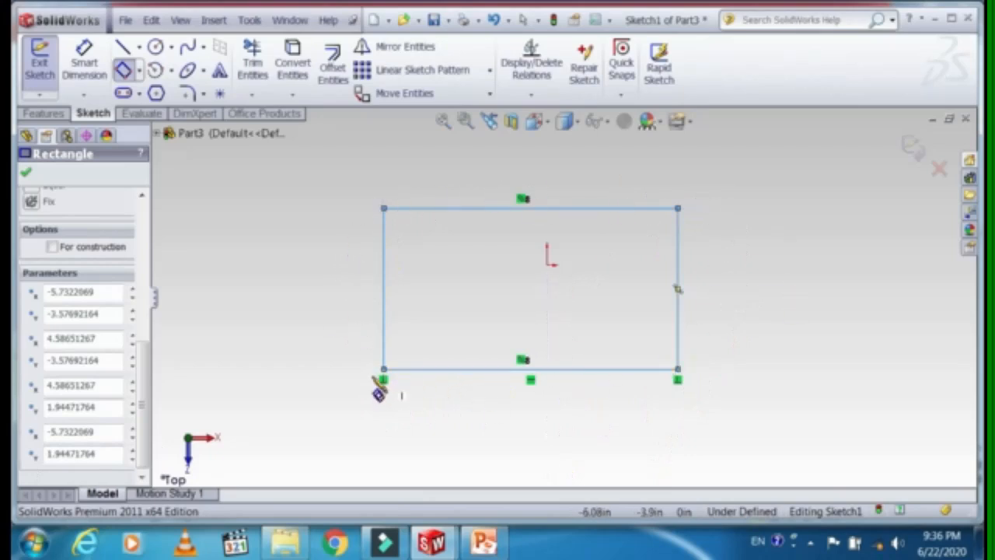
drag(140, 390, 140, 419)
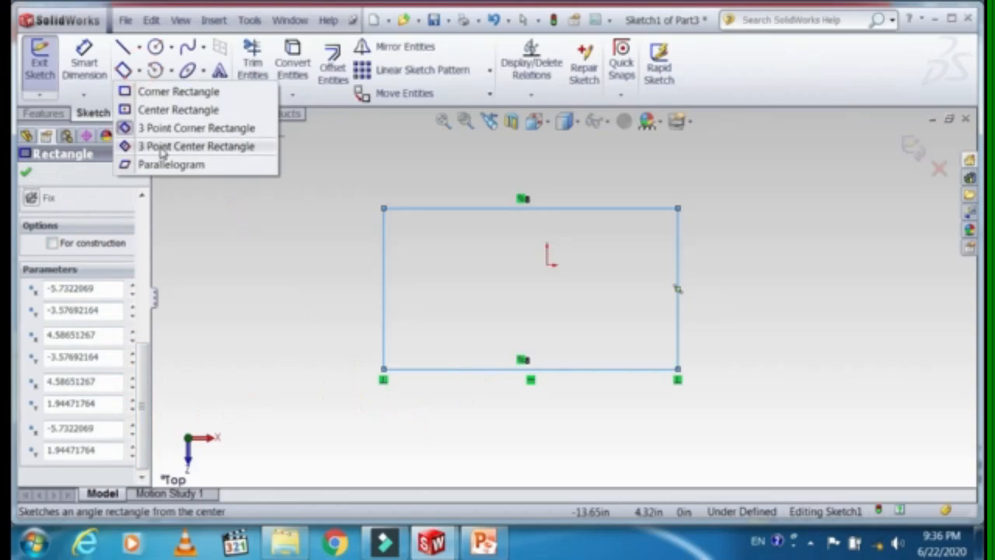
Step: Delete the rectangle around the origin, leaving the sketch empty
click(162, 146)
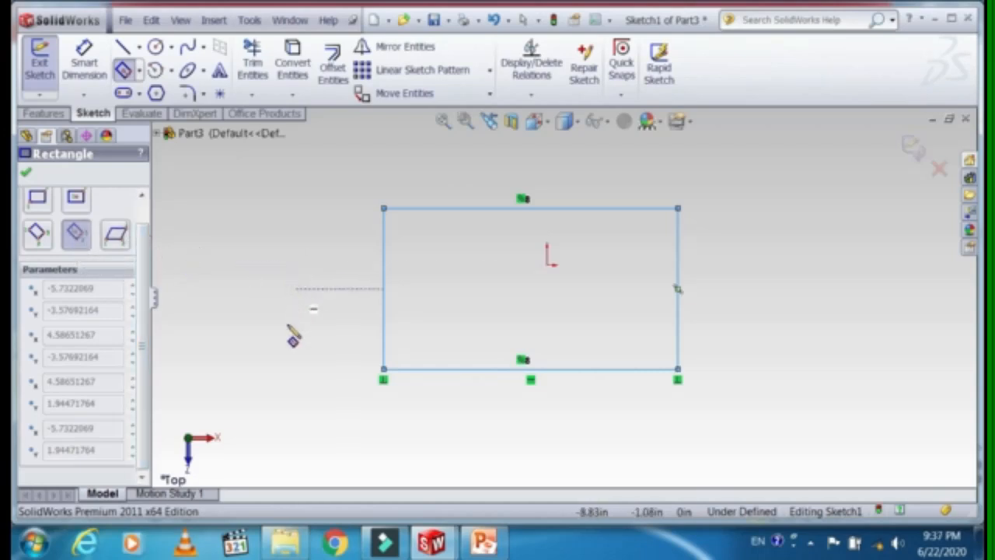
key(Escape)
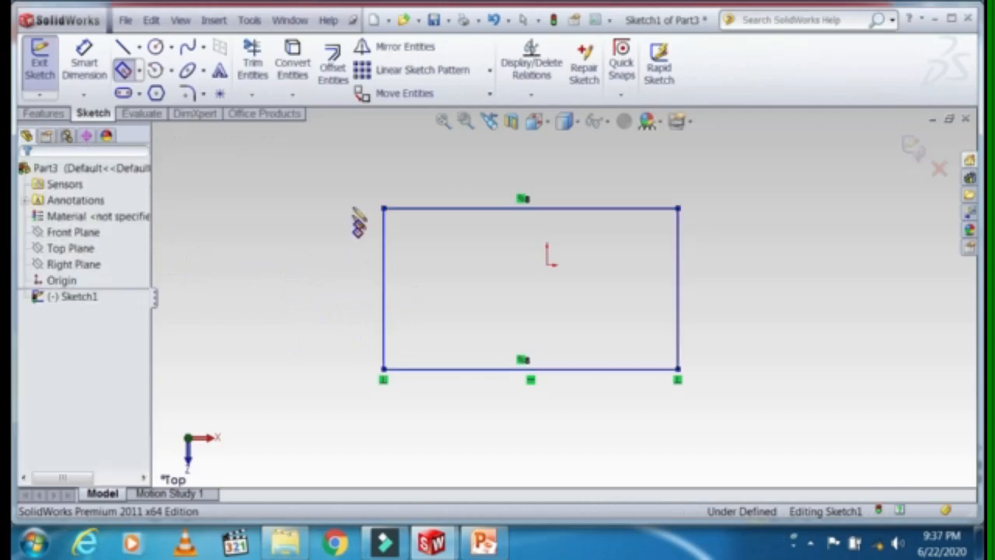
key(Escape)
drag(334, 174, 776, 438)
key(Delete)
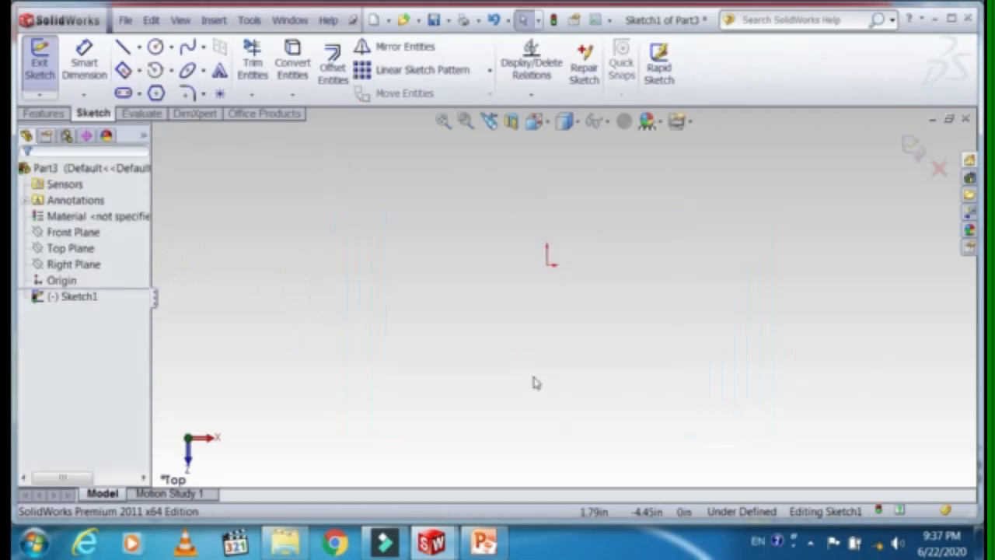
Step: Draw a 3 point center rectangle centered on the origin, its first side about 3.75 in below it, and delete the rectangle
click(139, 72)
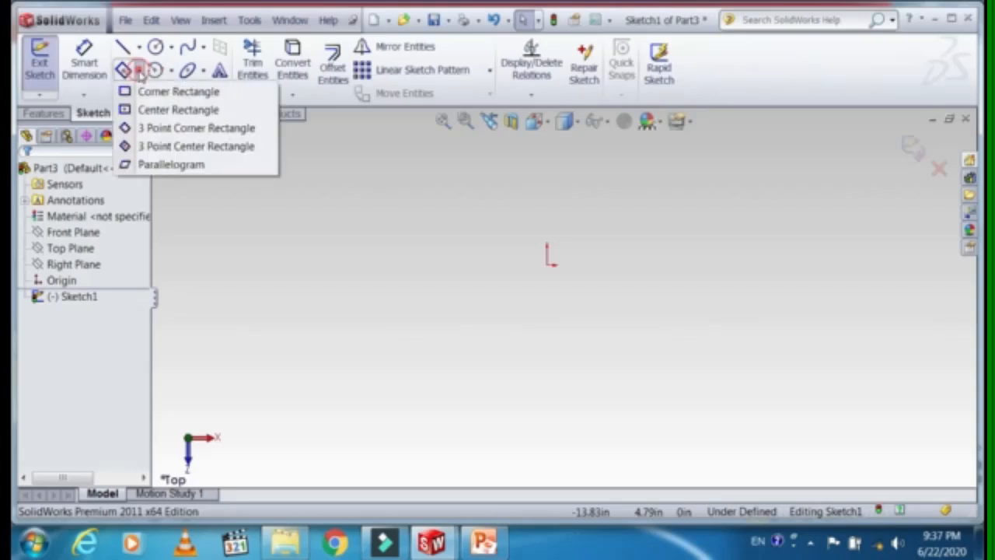
click(144, 147)
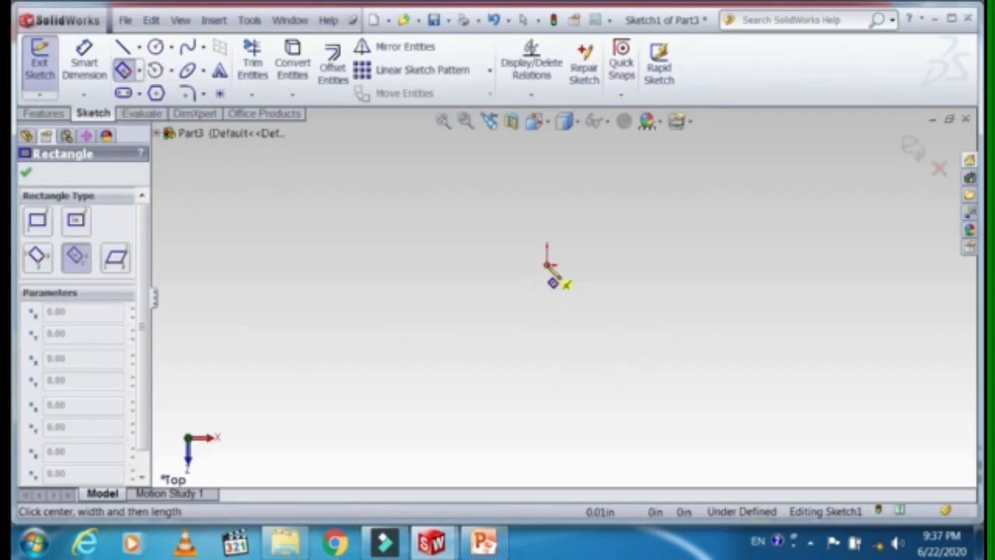
click(547, 265)
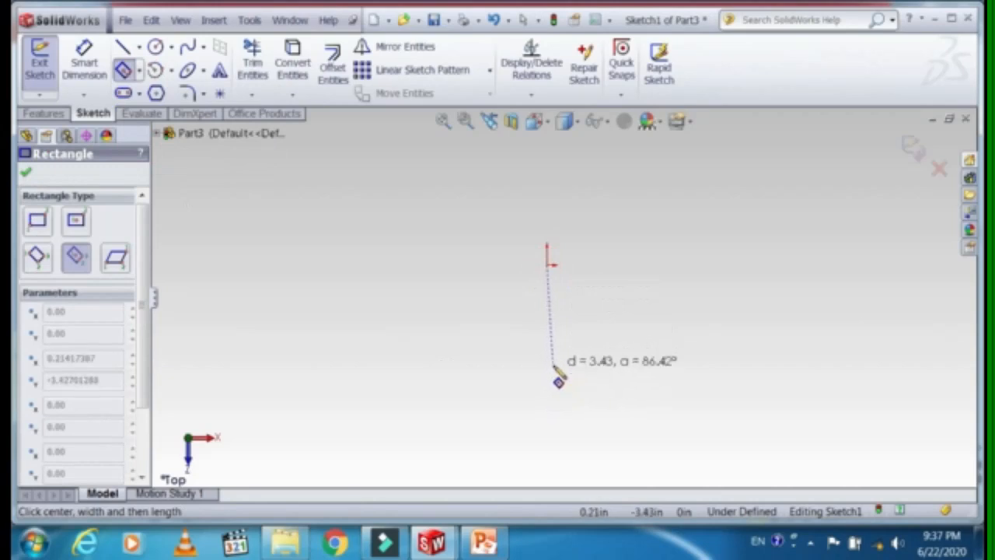
click(555, 386)
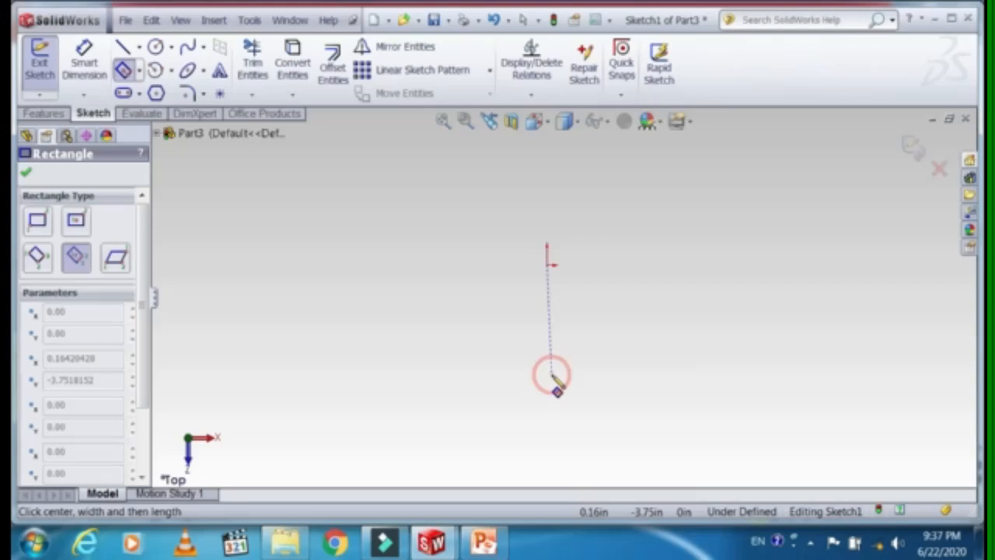
click(662, 377)
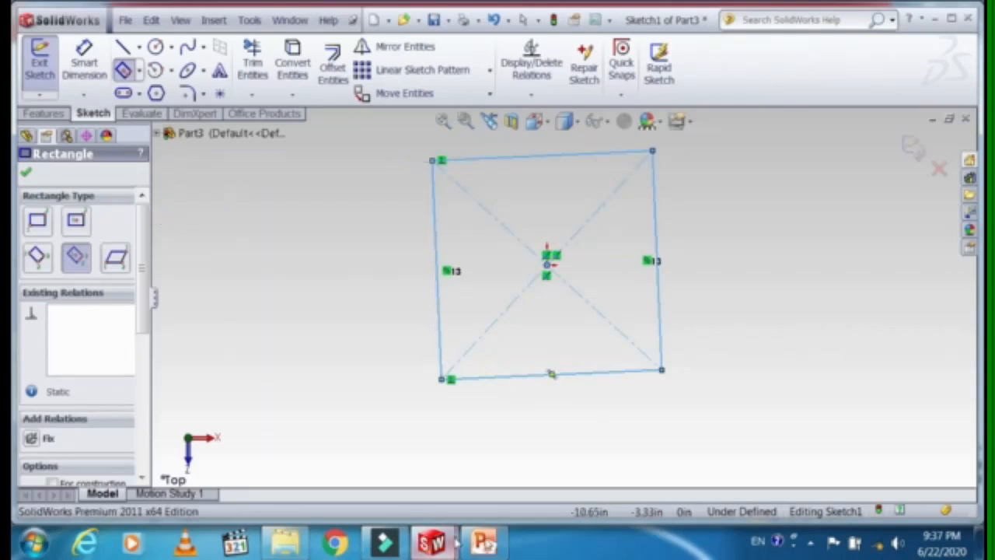
key(Delete)
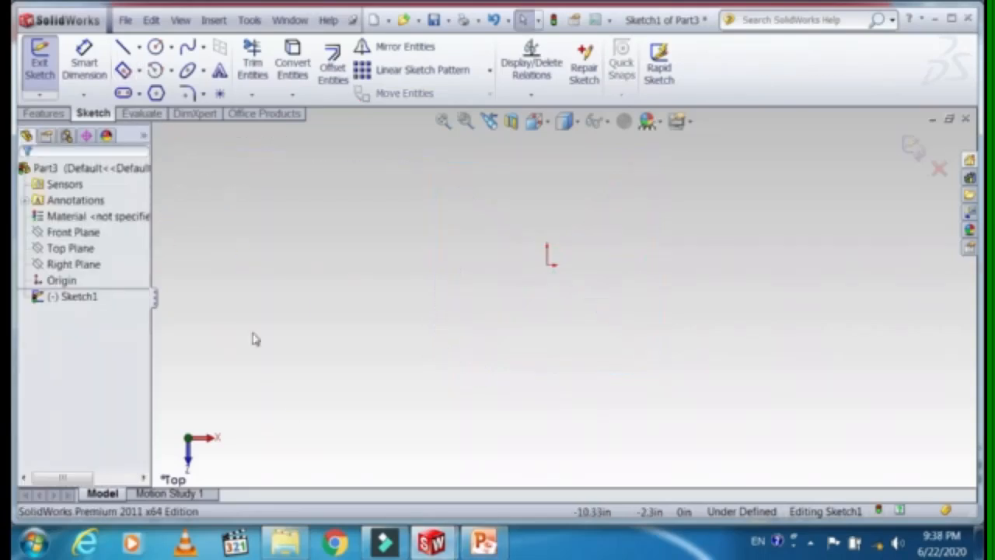
Step: Draw a center circle of about 4.09 in radius with its center on the origin
click(155, 48)
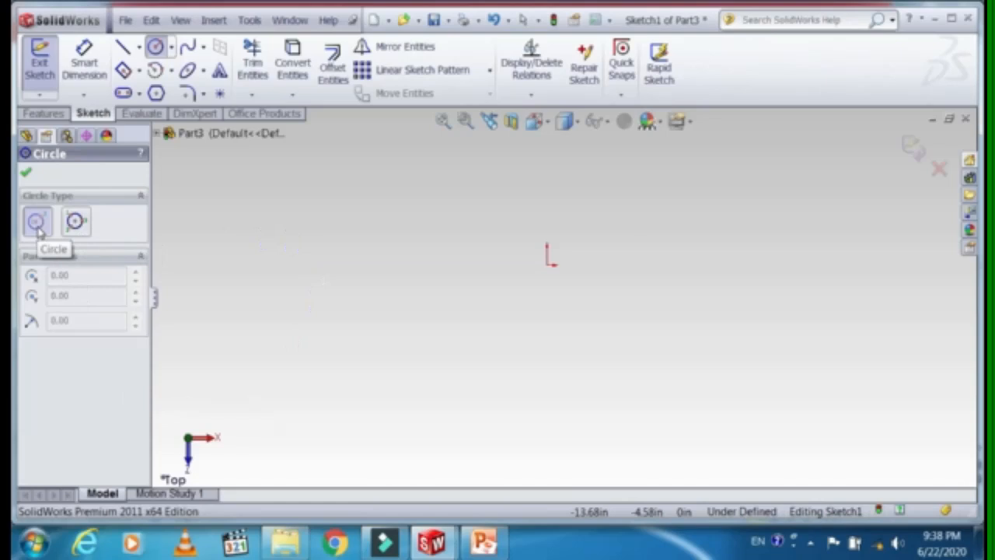
click(547, 265)
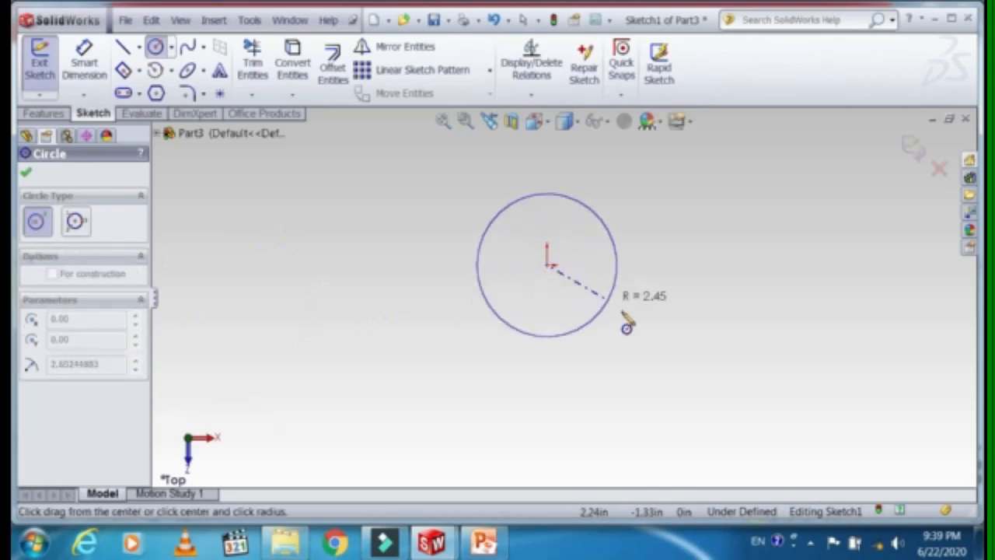
click(646, 352)
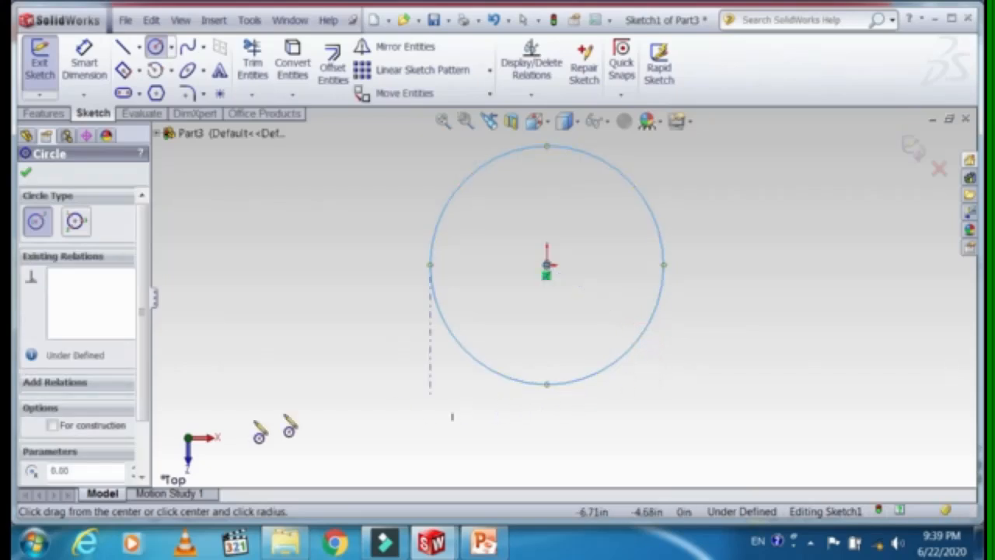
Step: Set the circle's radius to 3 in and finish the Circle command
scroll(145, 376, down, 3)
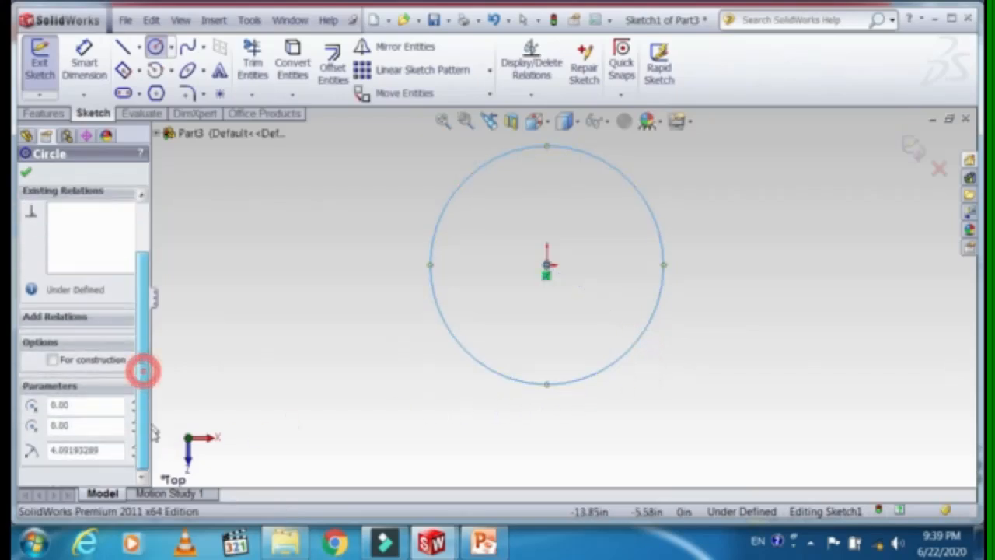
double_click(110, 452)
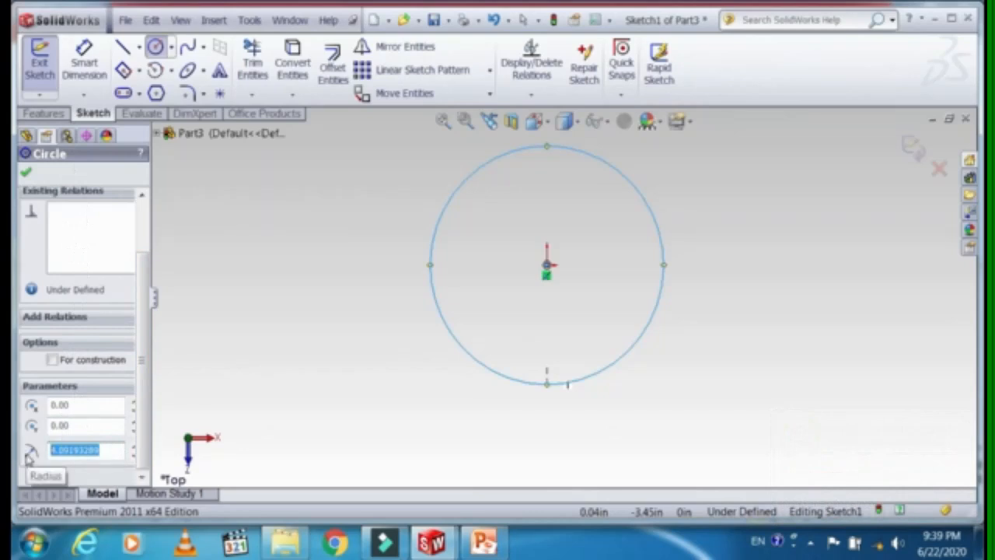
text(3)
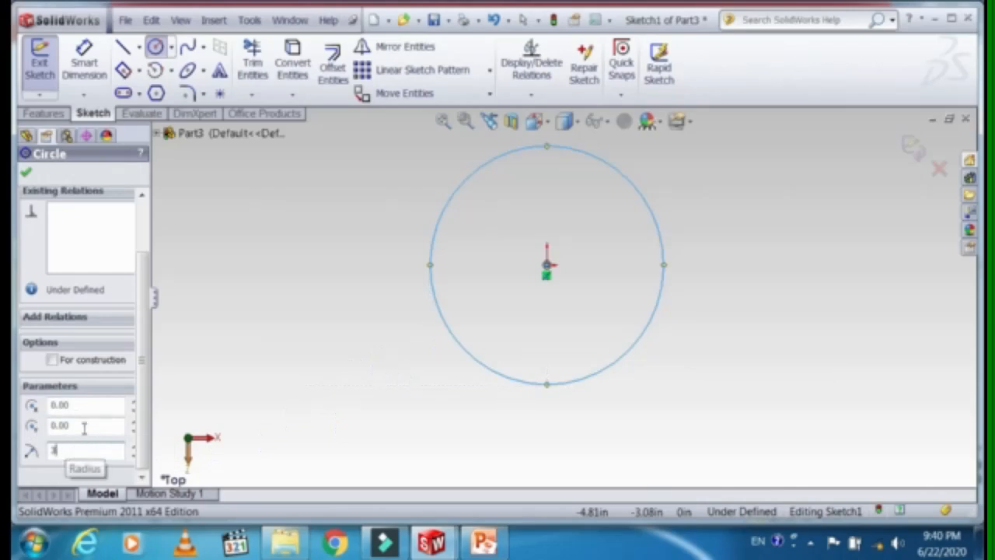
click(26, 175)
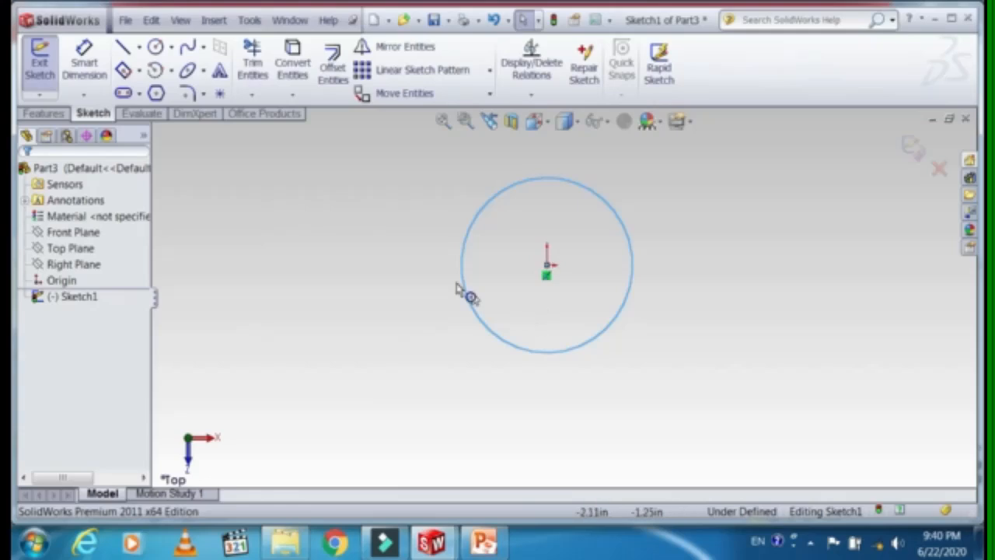
Step: Draw a perimeter circle of about 5.77 in radius through three points so that it encloses the circle at the origin
click(170, 48)
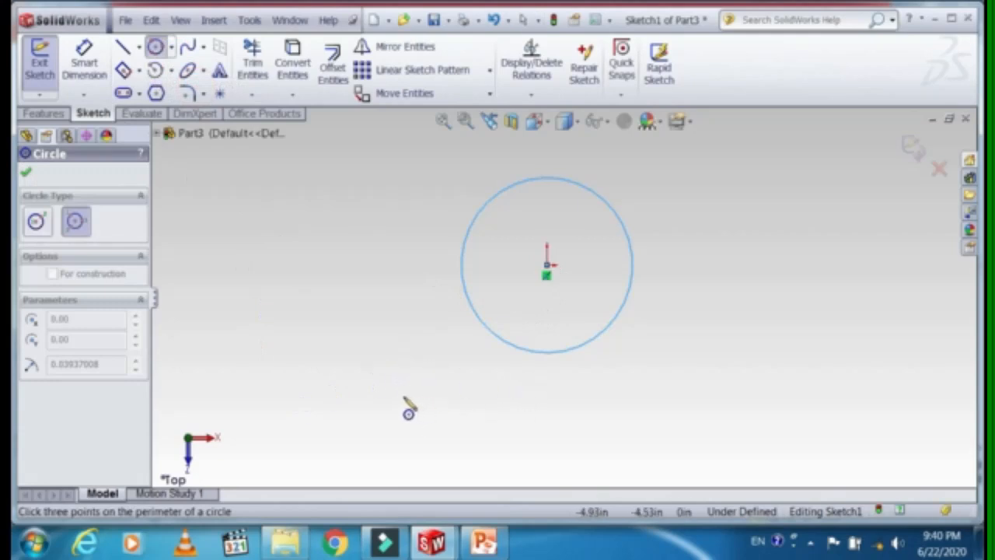
click(351, 369)
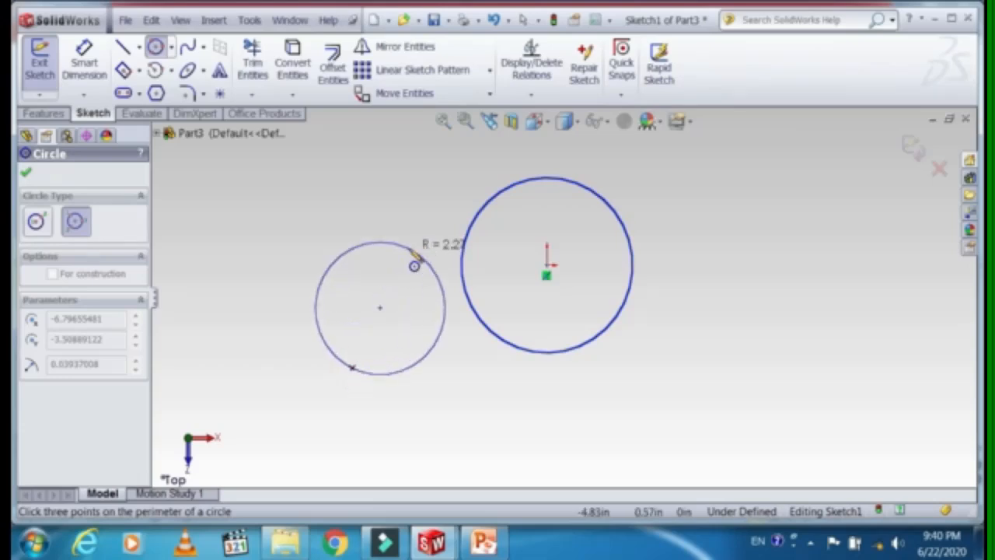
click(388, 195)
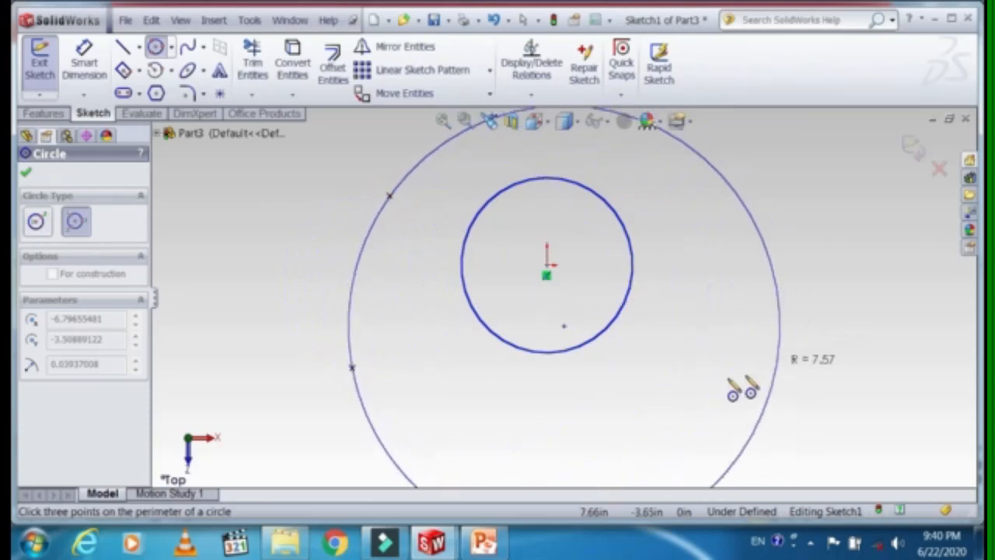
click(628, 426)
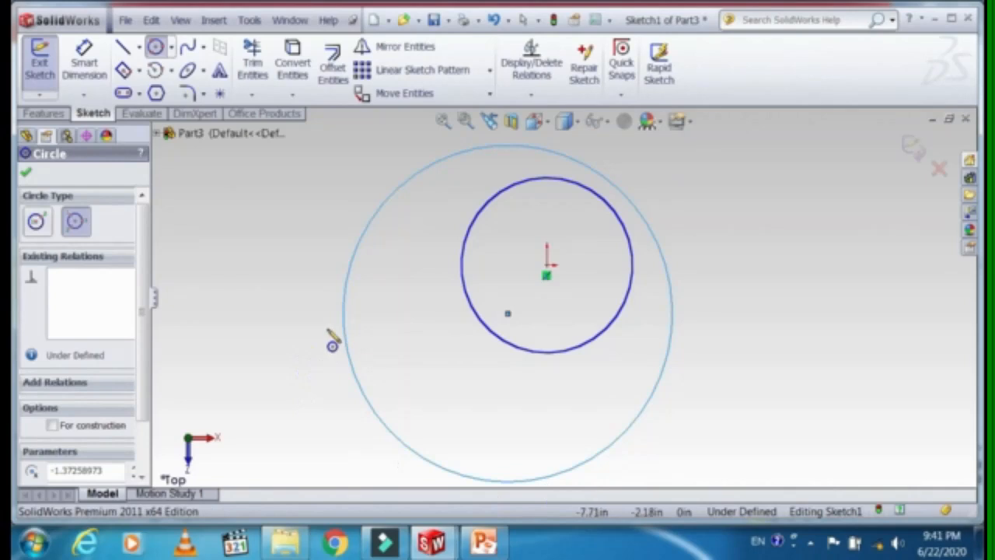
Step: Draw a centerpoint arc centered on the origin along the upper part of the 3 in radius circle, and end the Arc command
click(170, 73)
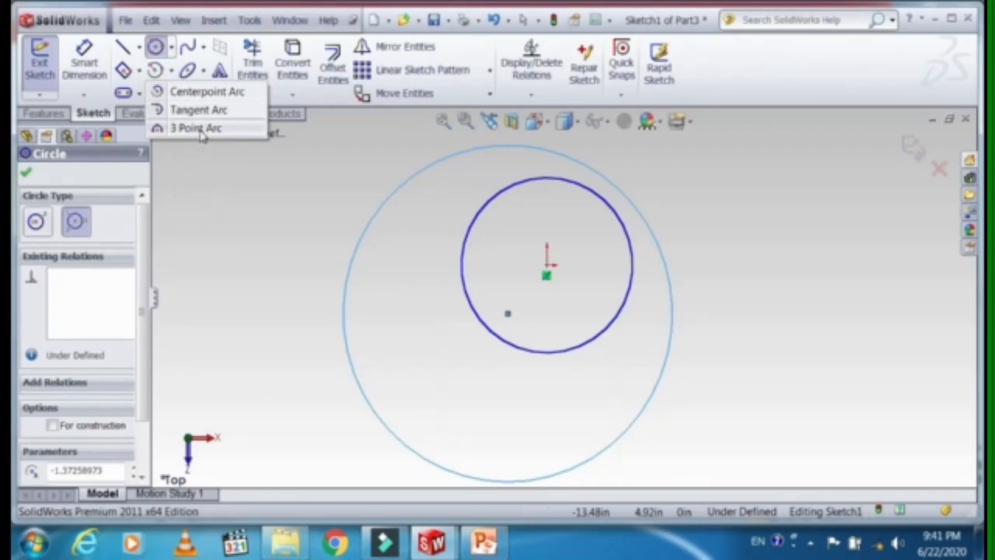
click(198, 94)
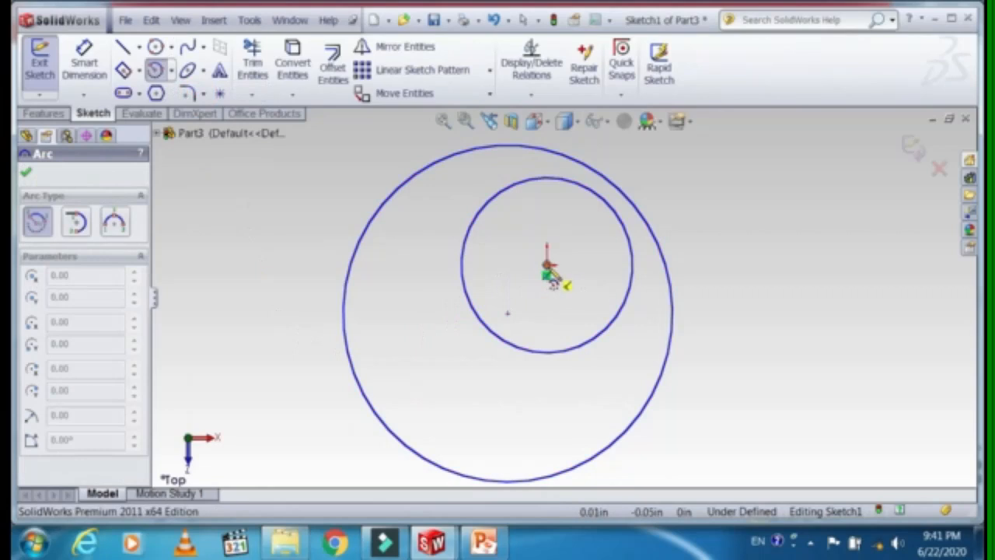
click(546, 268)
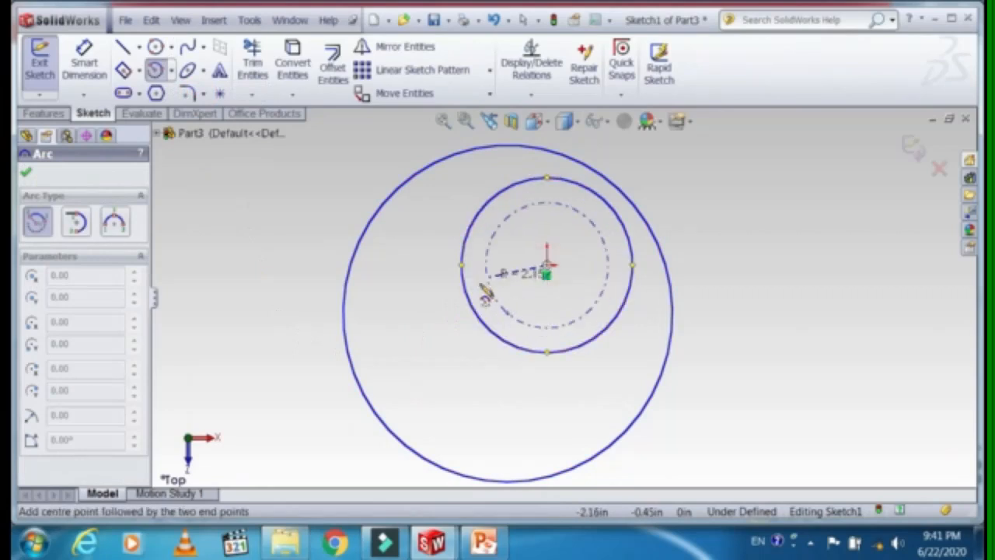
click(468, 296)
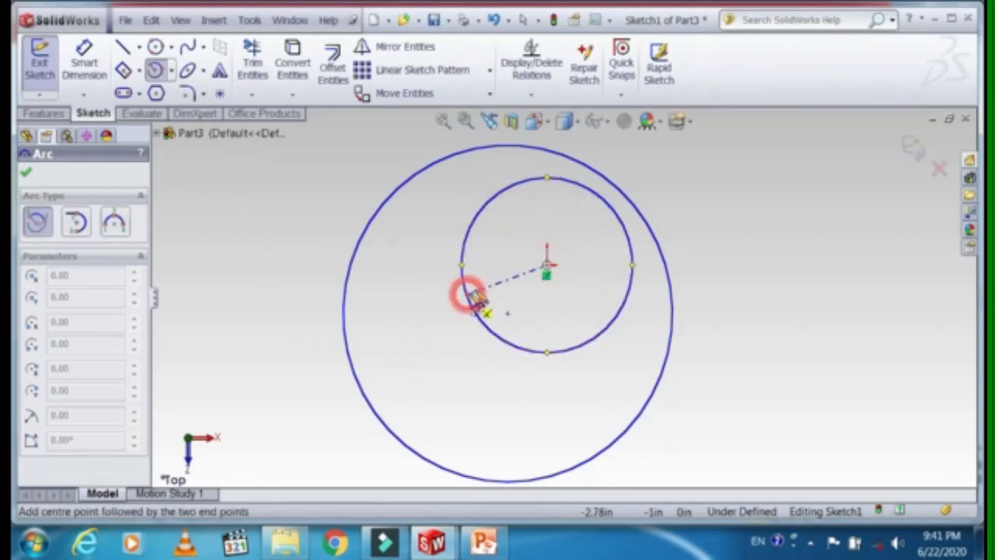
click(695, 243)
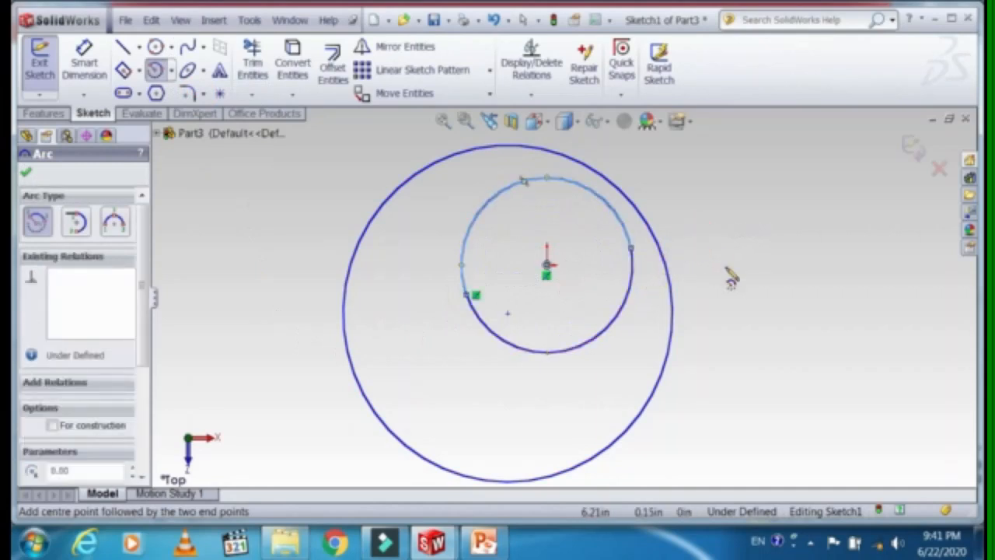
key(Escape)
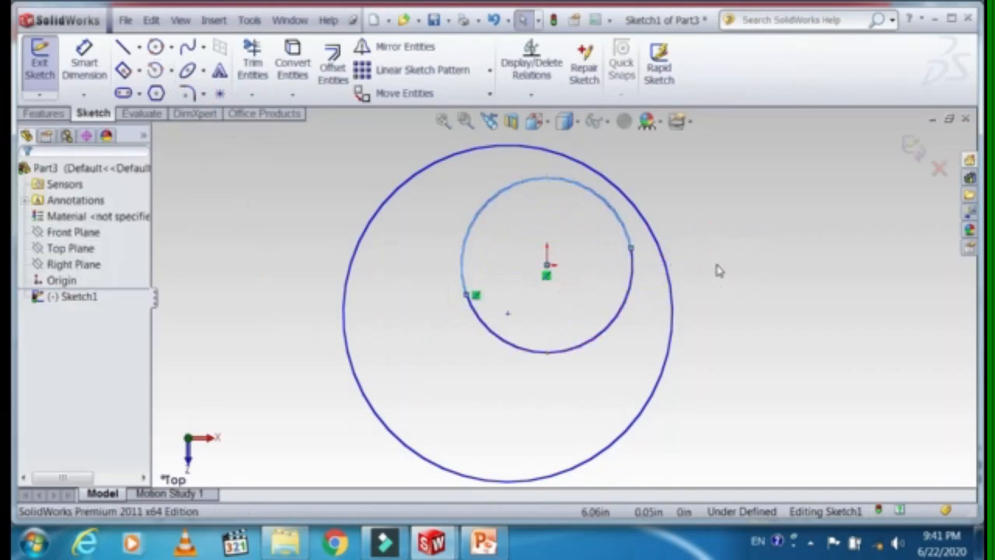
Step: Delete the arc and both circles, leaving the sketch empty
drag(296, 152, 779, 484)
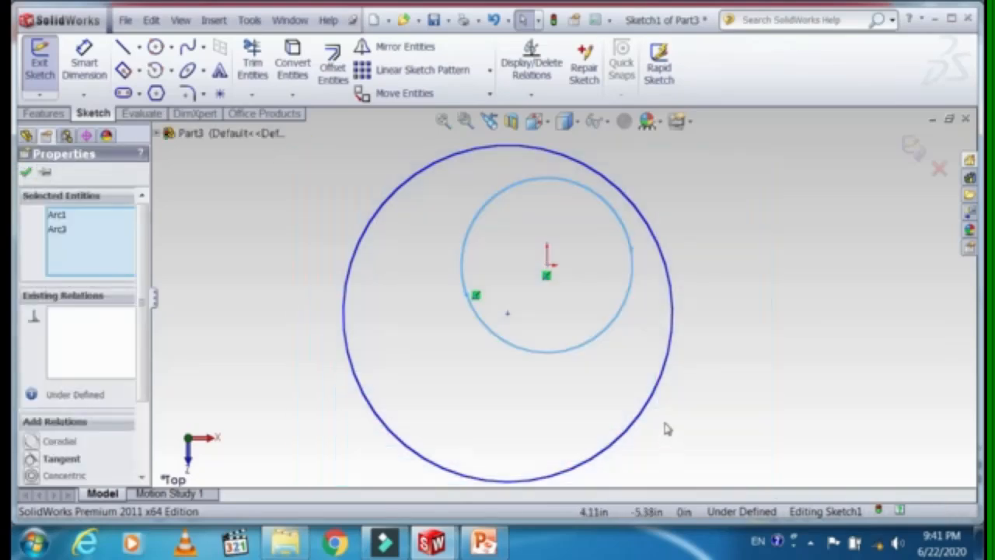
key(Delete)
click(670, 314)
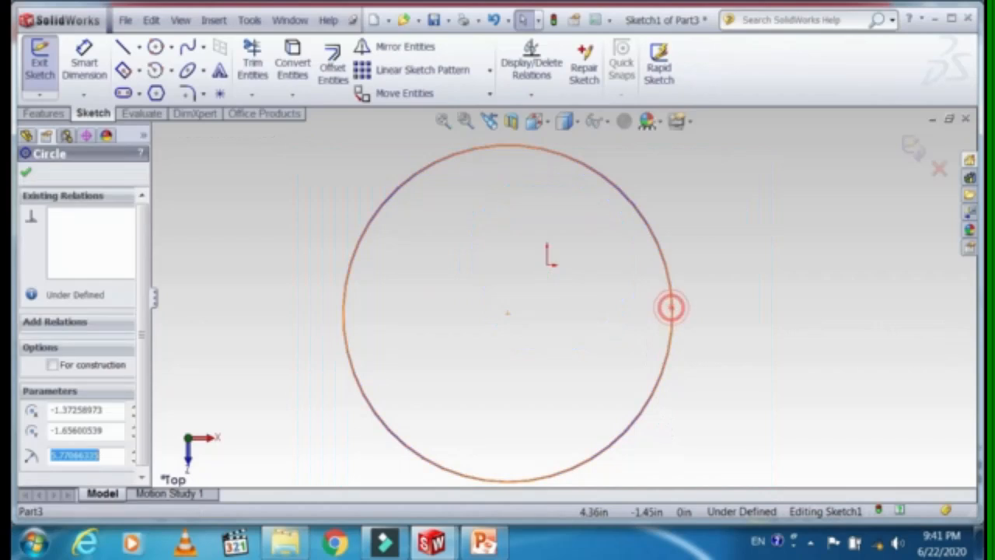
key(Delete)
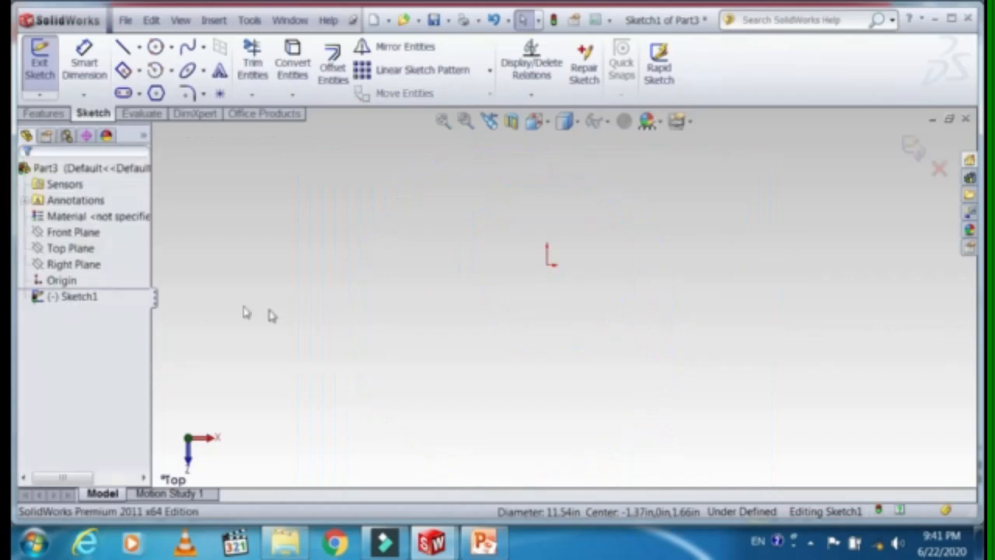
Step: Draw a centerpoint arc centered on the origin with a radius of about 4.5 in, sweeping about 230° over the top
click(171, 71)
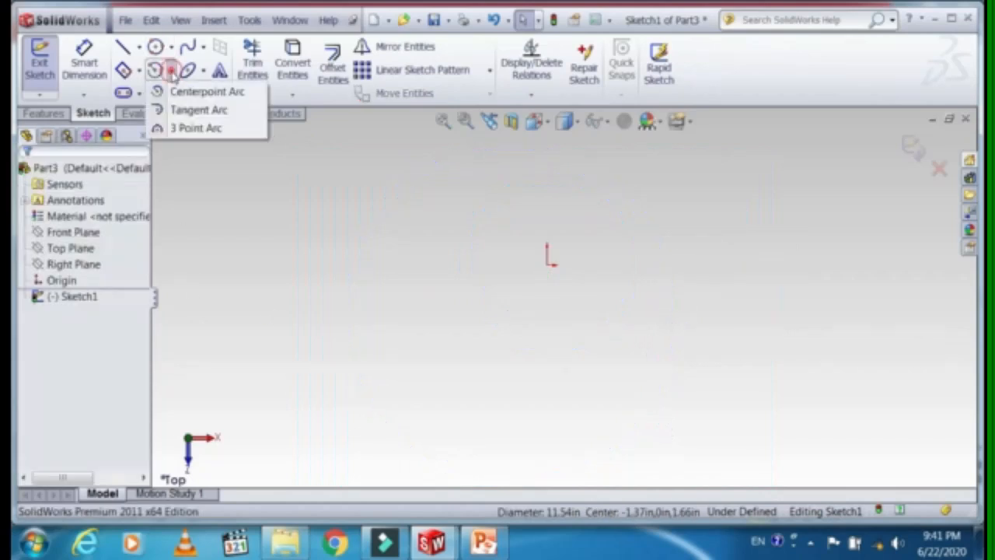
click(174, 97)
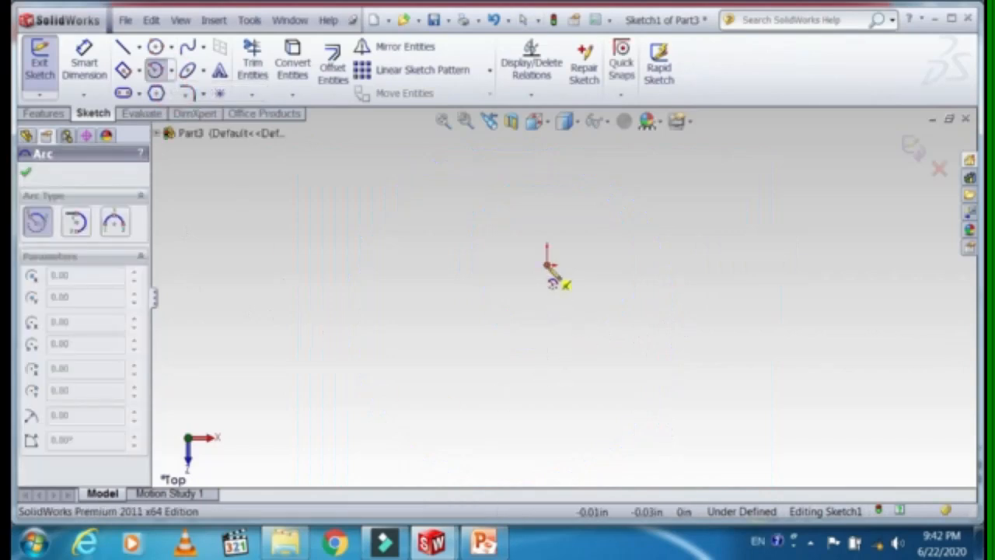
click(547, 266)
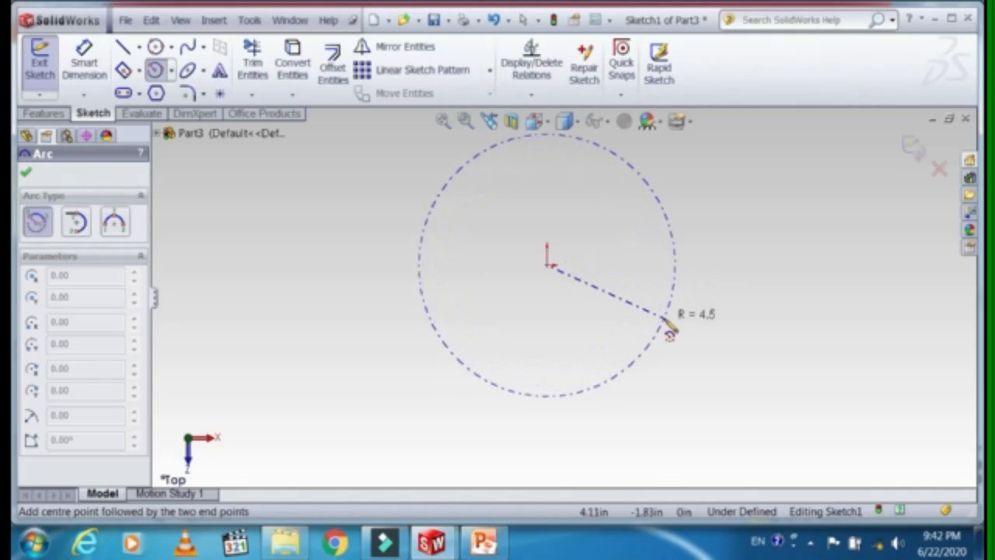
click(662, 315)
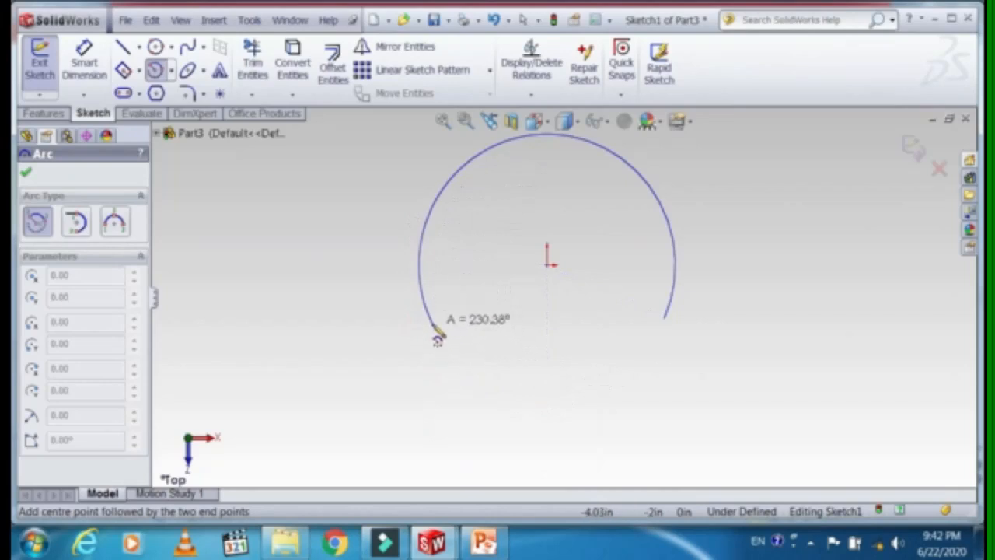
click(432, 325)
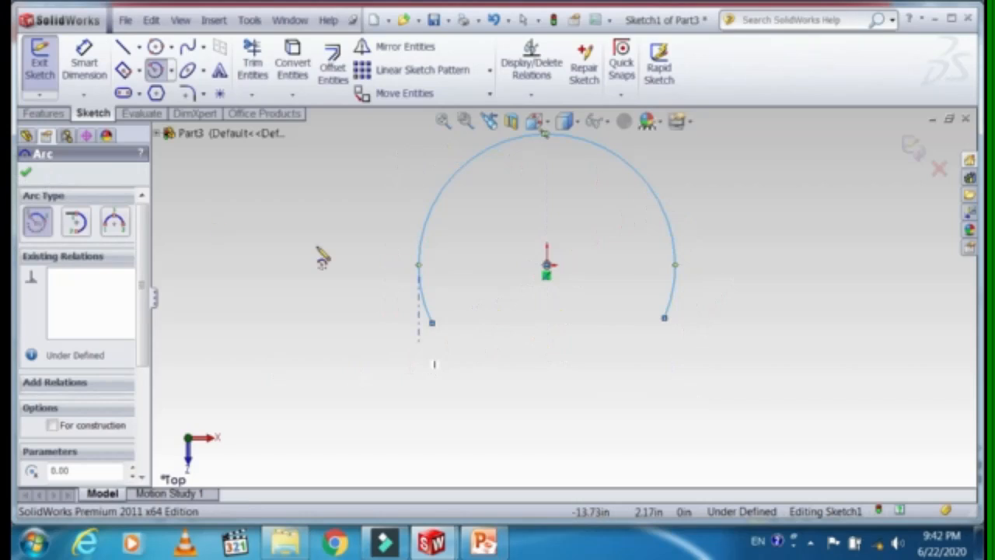
Step: Draw a 3 Point Arc with a radius of about 4.25 in and a sweep of about 285°, overlapping the existing arc's left side
click(171, 71)
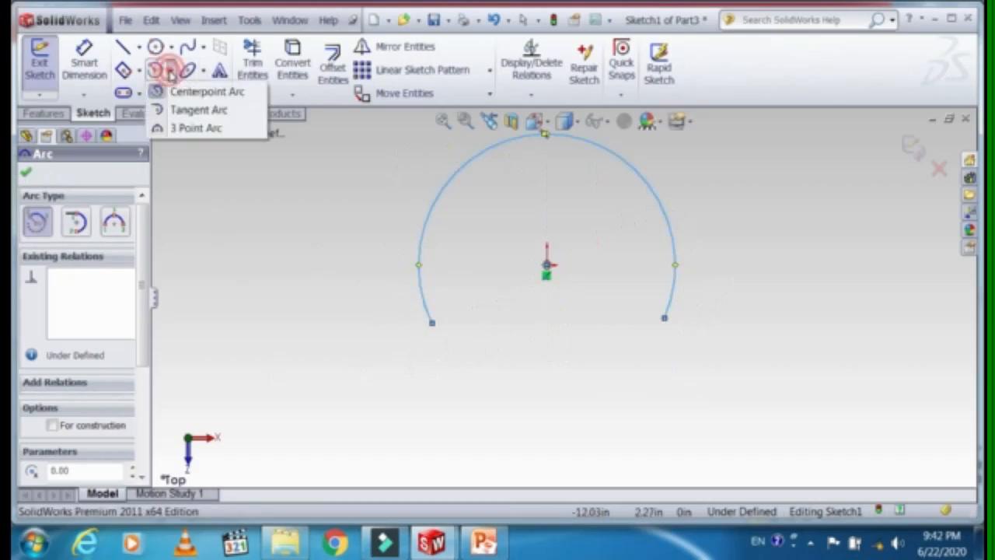
click(205, 129)
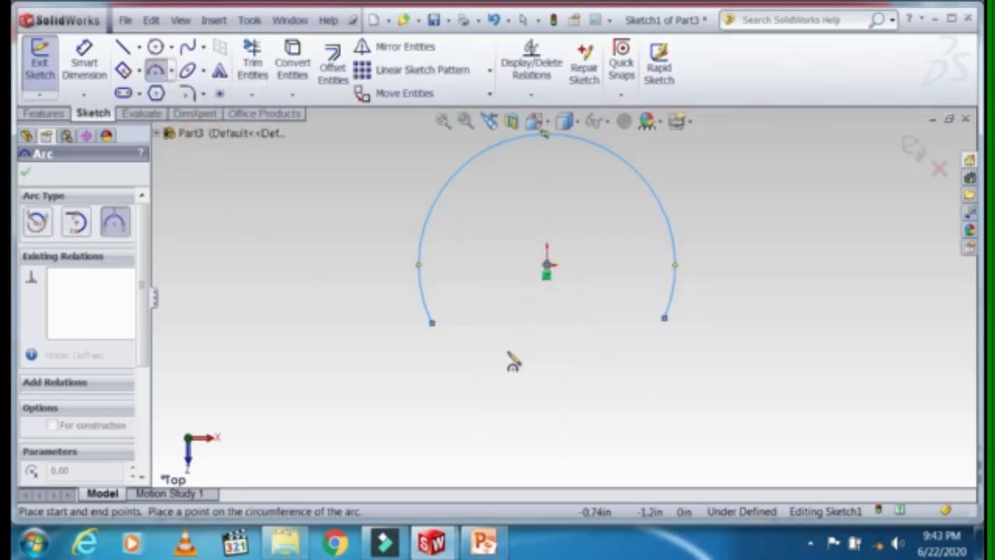
click(481, 425)
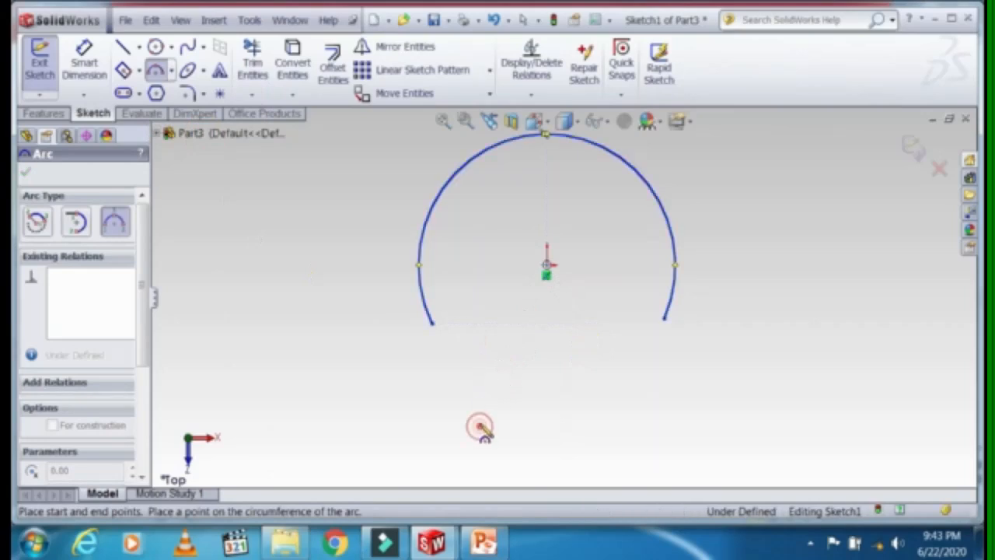
click(512, 279)
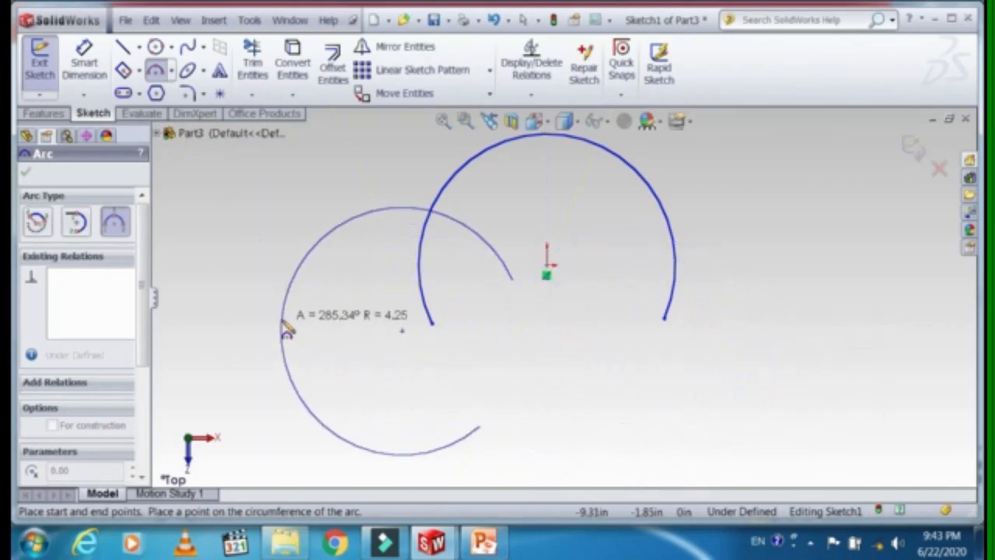
click(283, 325)
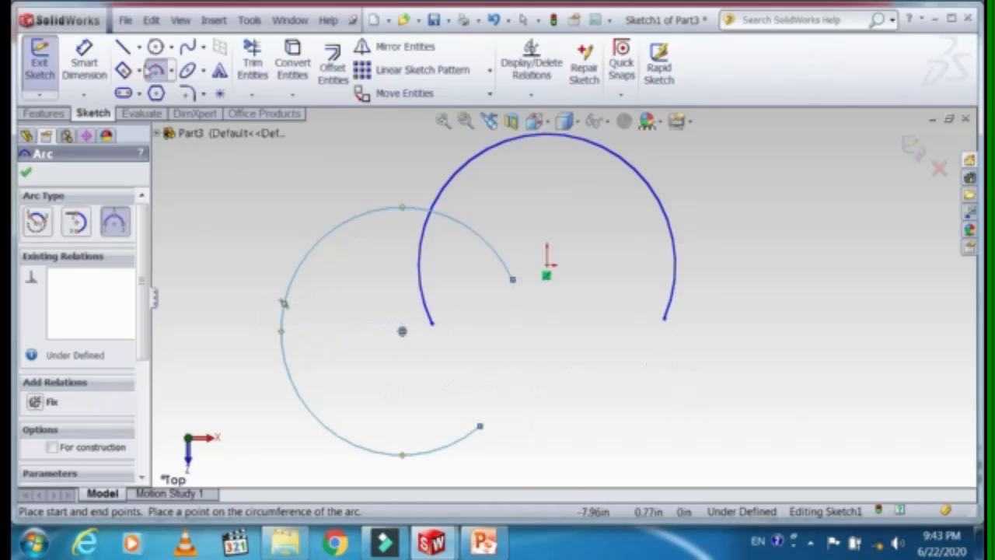
Step: Delete both arcs, leaving the sketch empty
click(171, 70)
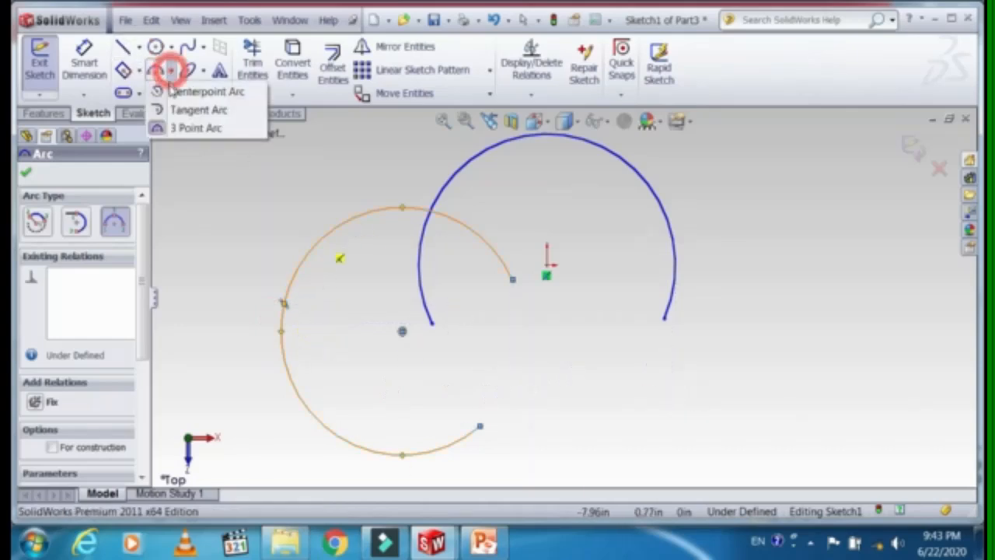
click(203, 111)
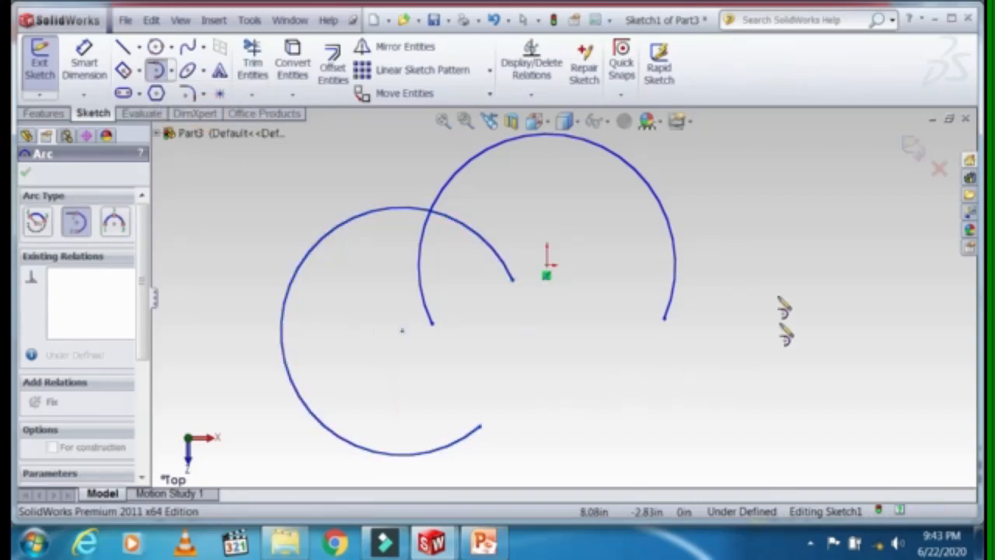
key(Escape)
drag(785, 178, 216, 486)
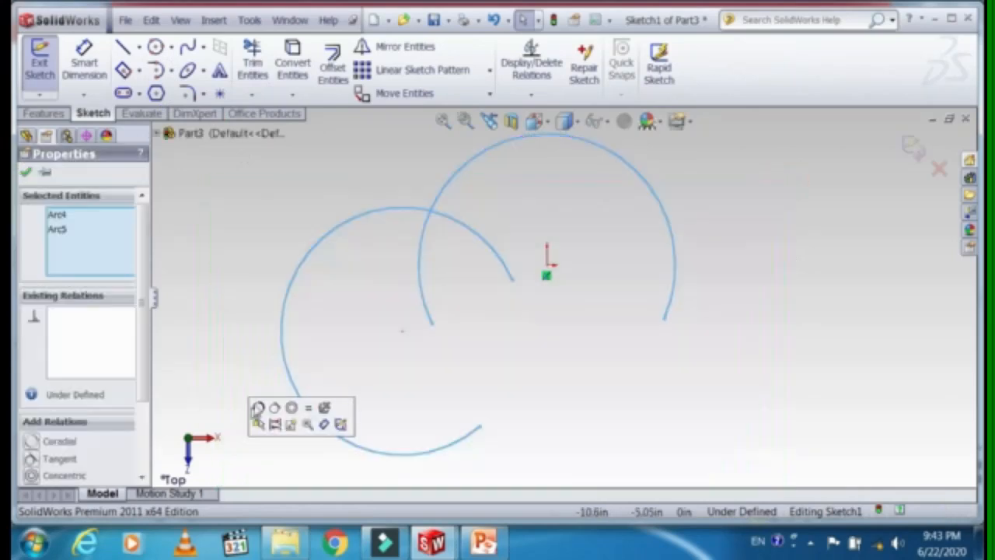
key(Delete)
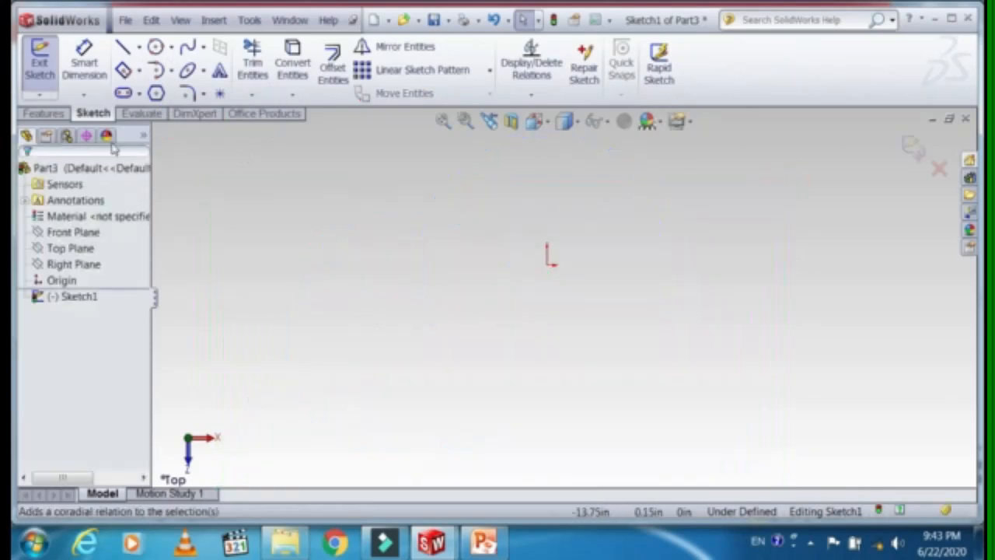
Step: Try to draw a tangent arc starting at the origin without any existing sketch geometry
click(171, 71)
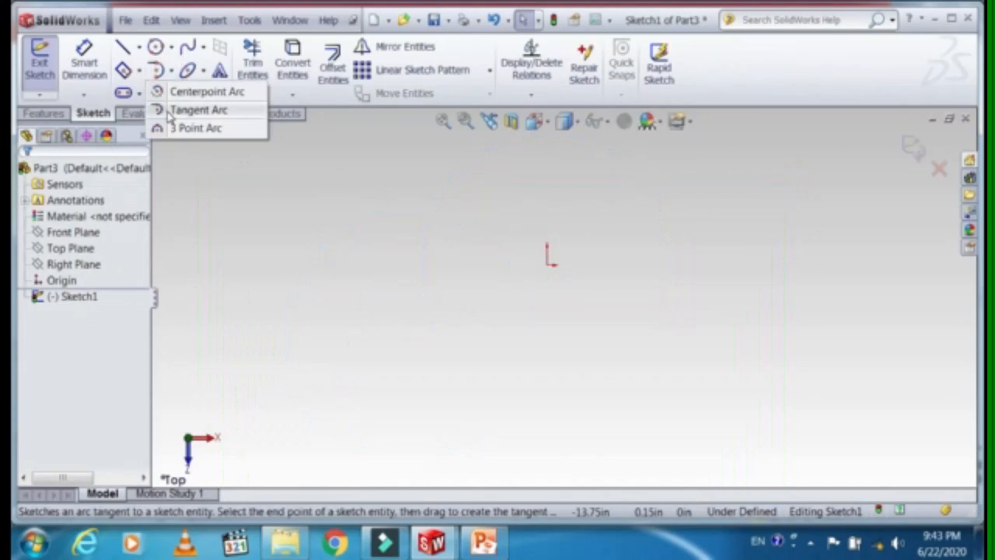
click(194, 109)
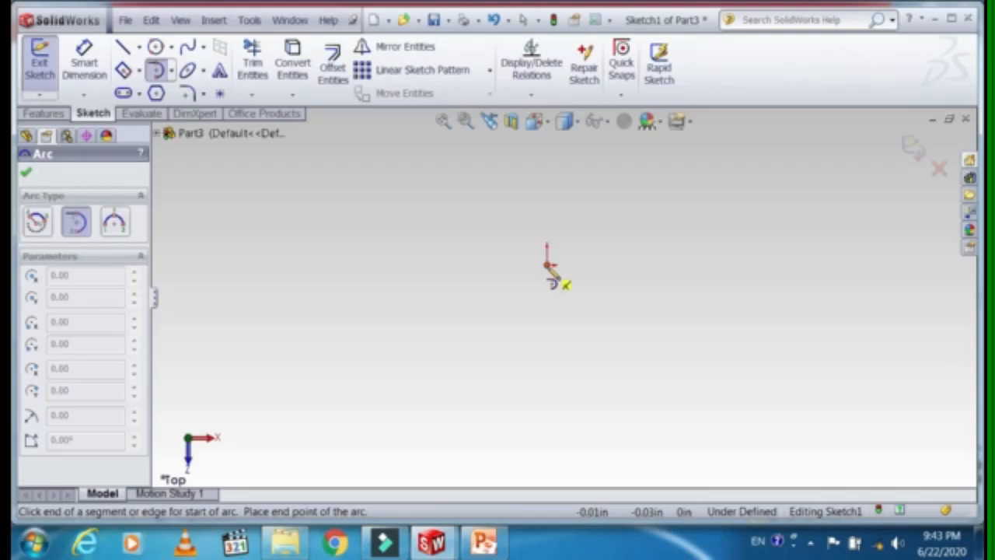
click(548, 266)
click(619, 277)
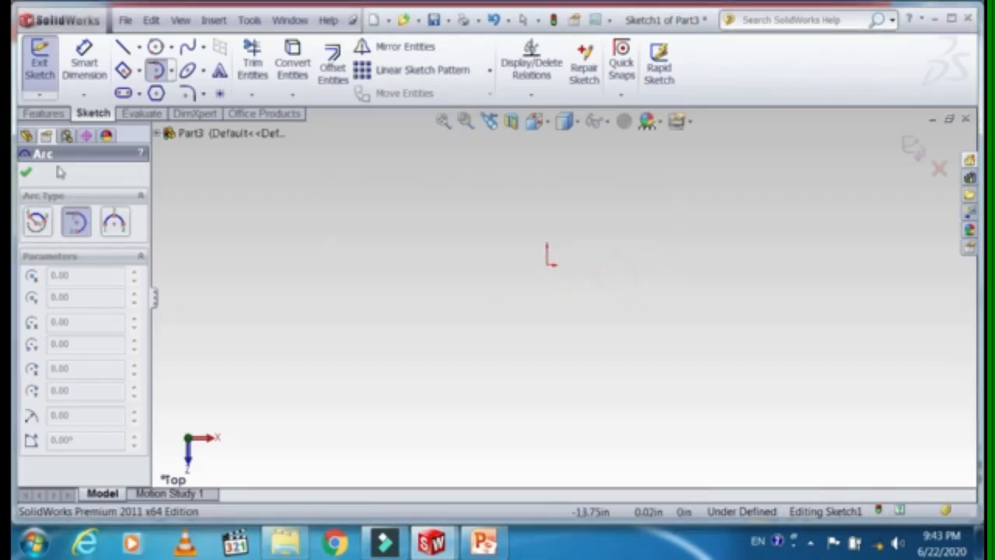
Step: Draw a horizontal line from the origin toward the left and end the Line command
click(122, 47)
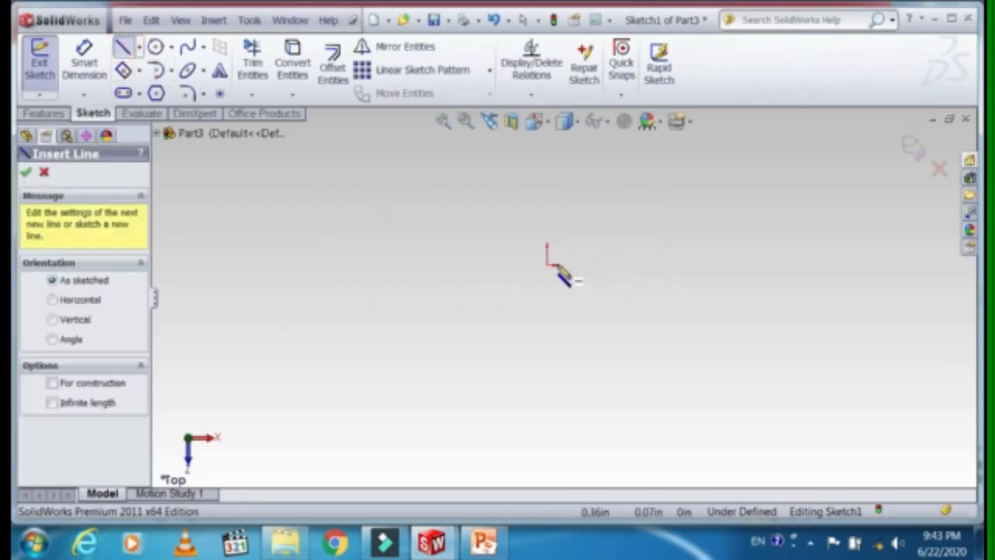
click(547, 264)
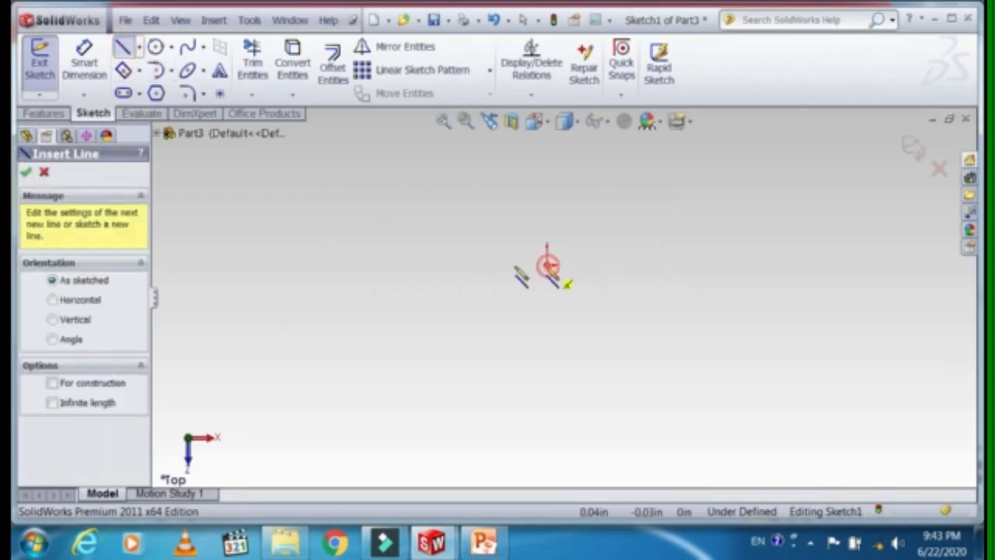
click(410, 265)
key(Escape)
Step: Draw a tangent arc downward from the line's end at the origin, with a radius of about 2.38 in and a 180° sweep
click(156, 71)
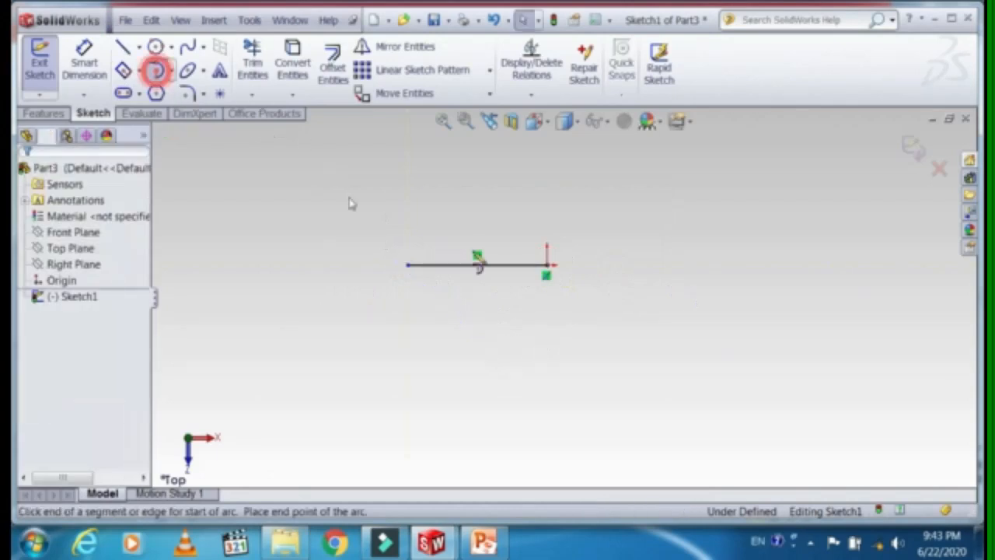
click(547, 265)
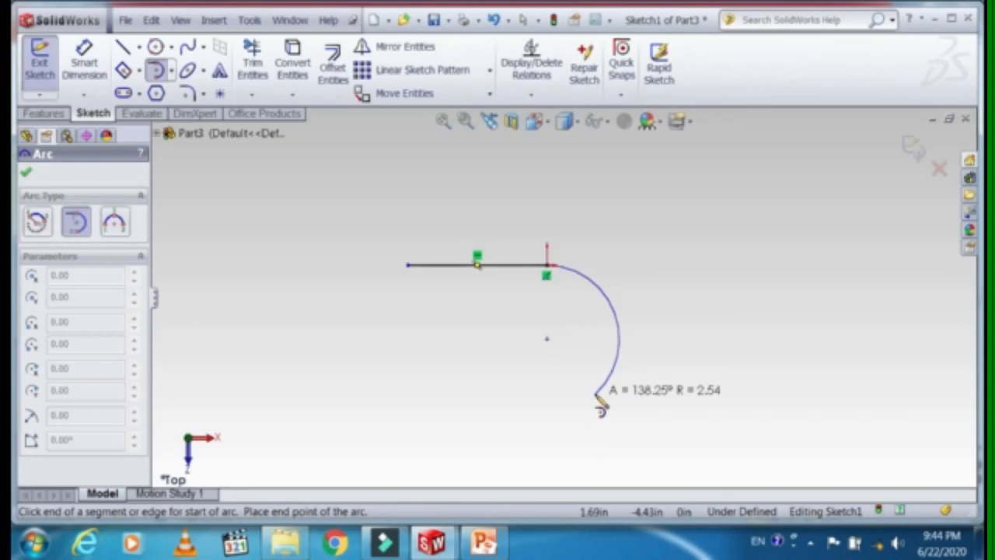
click(551, 404)
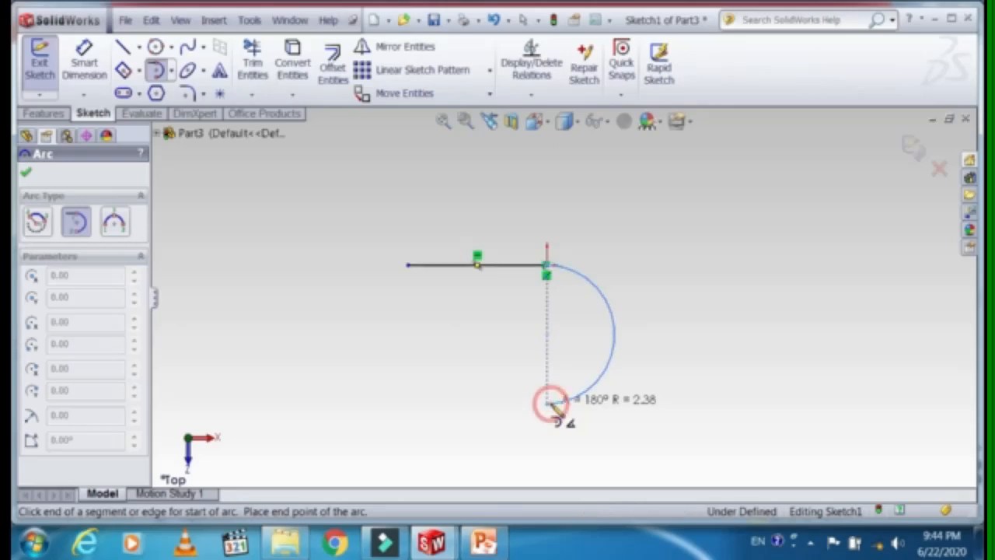
key(Escape)
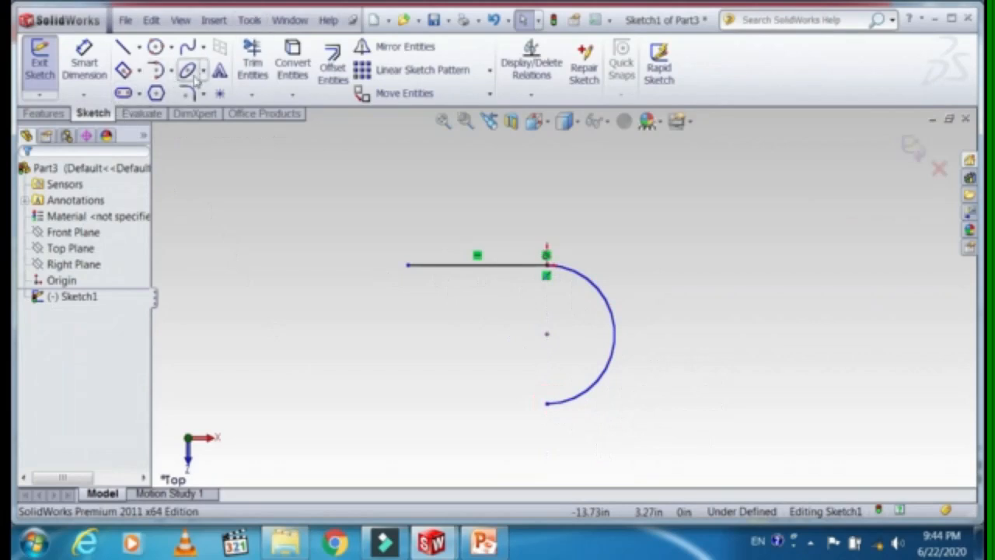
Step: Draw a tilted ellipse centered on the tangent arc's center point, with radii of about 5.71 in and 3.05 in
click(249, 20)
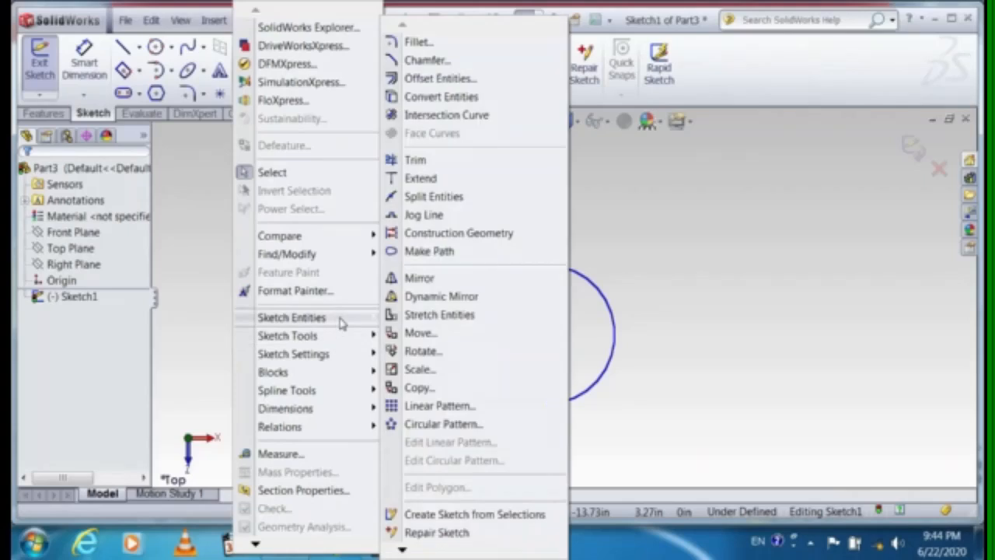
mouse_move(337, 319)
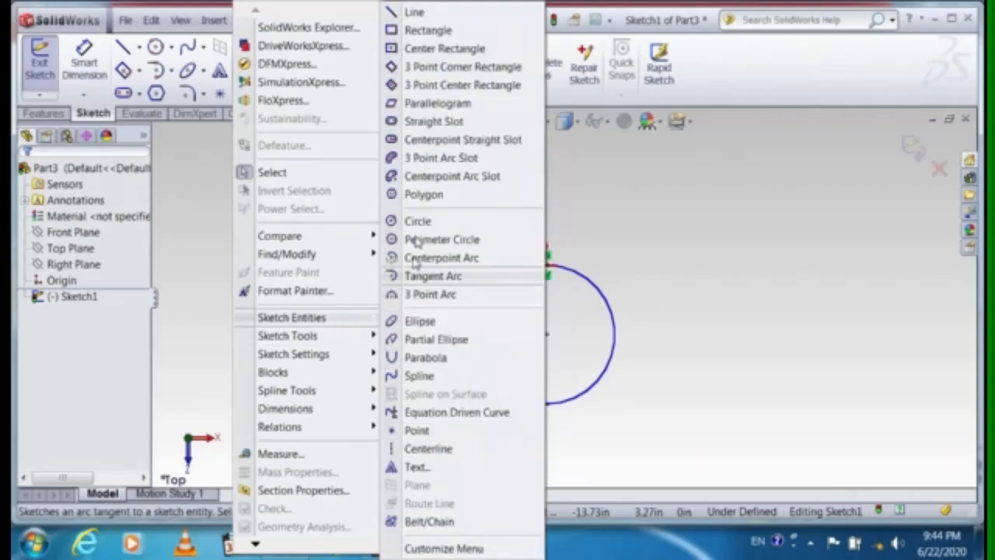
click(445, 327)
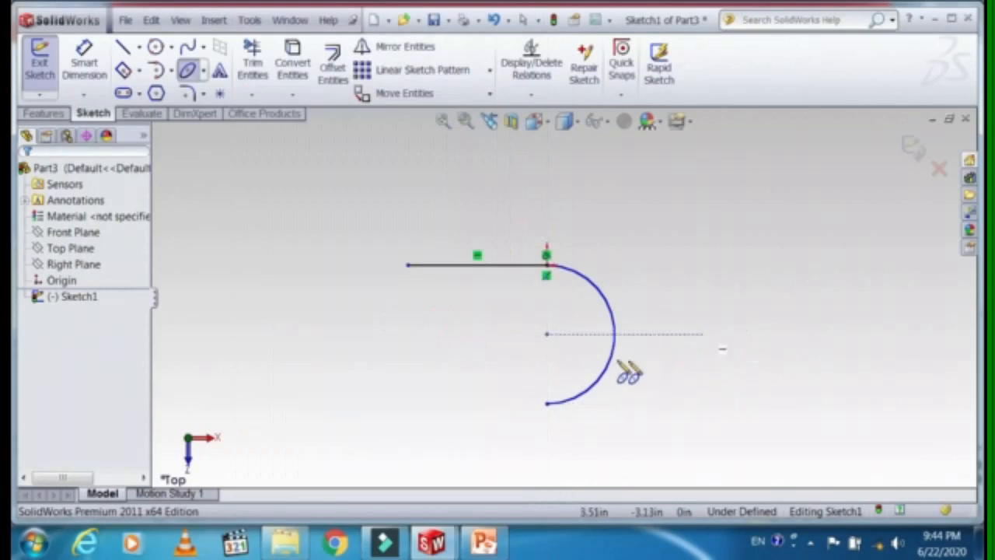
click(547, 334)
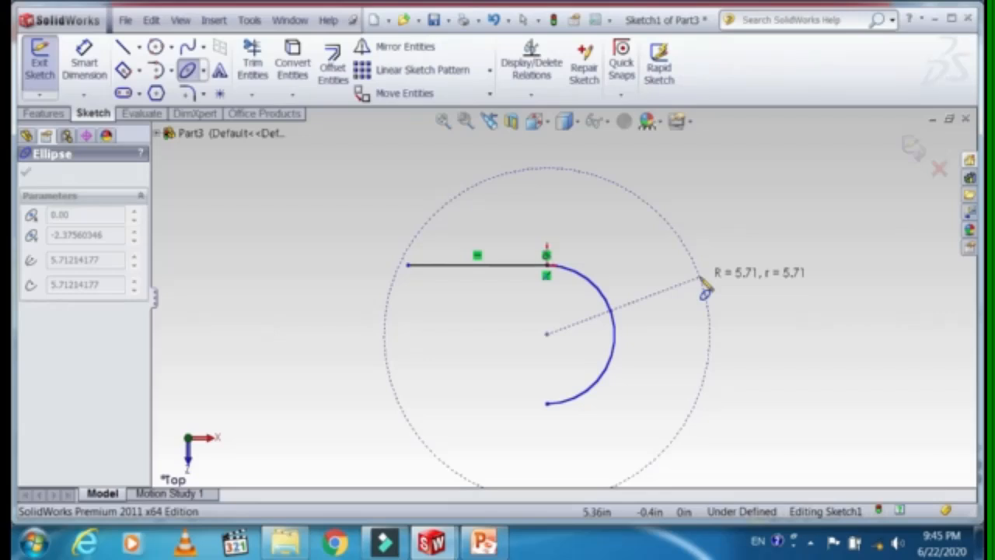
click(699, 280)
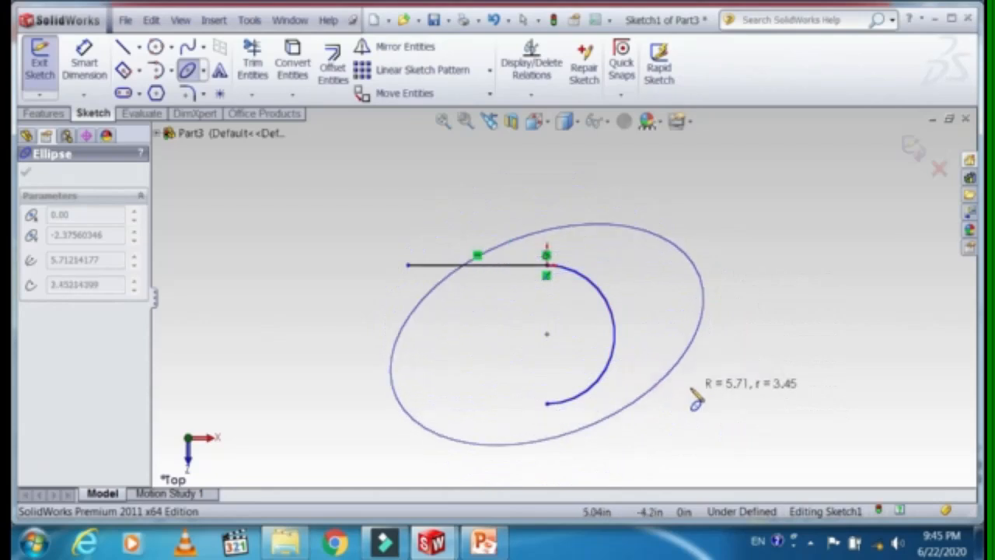
click(643, 403)
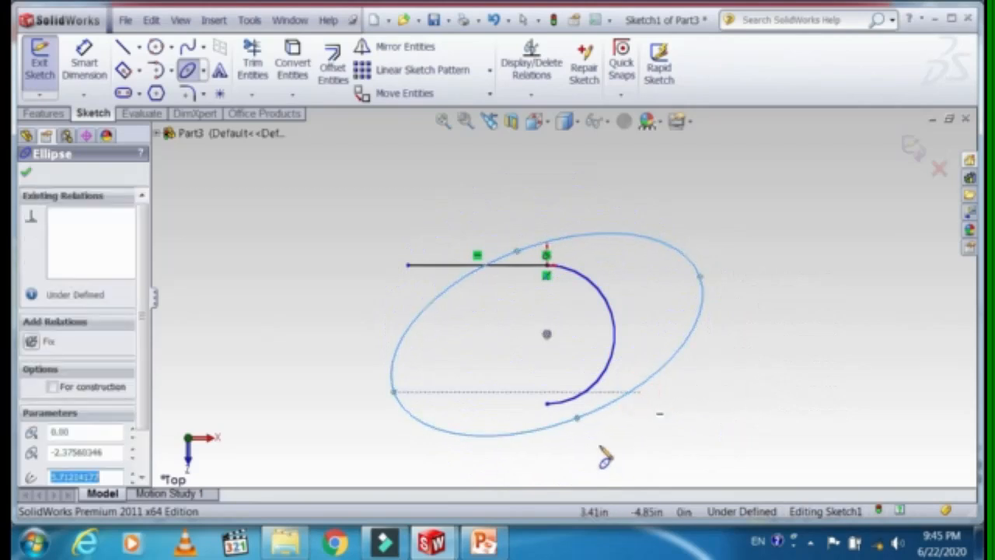
Step: Try to set the ellipse's center Y coordinate to 3, set its major radius to 5, and accept the ellipse
drag(145, 366, 141, 424)
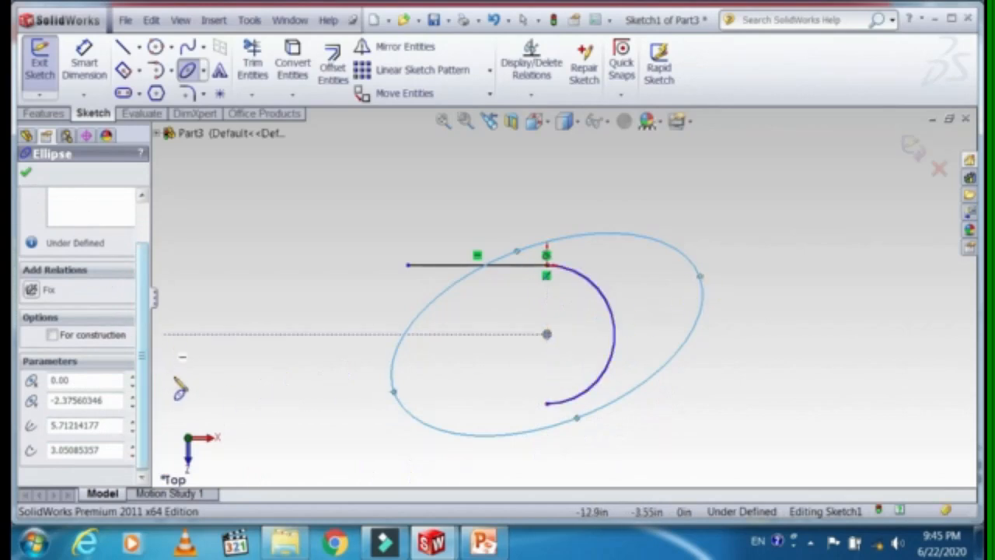
double_click(107, 402)
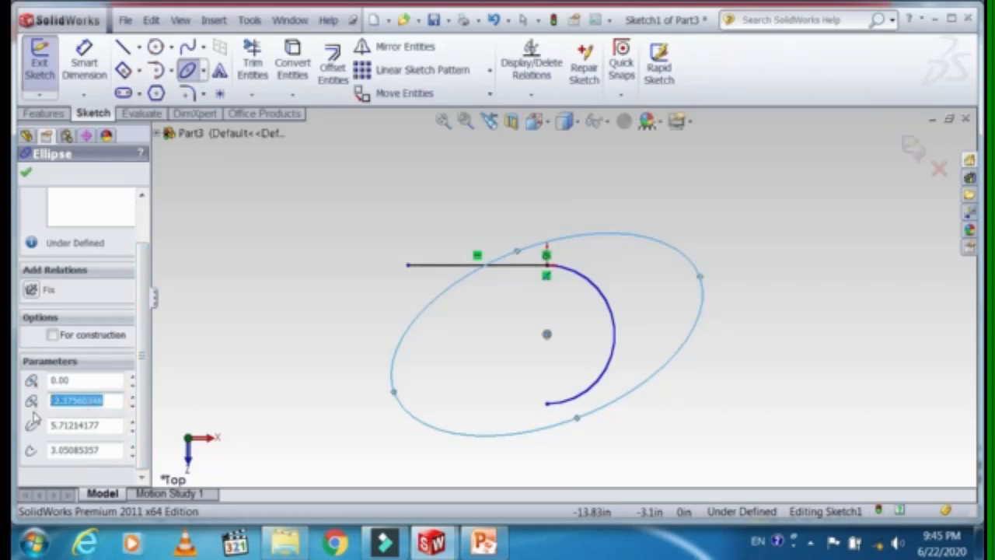
text(3)
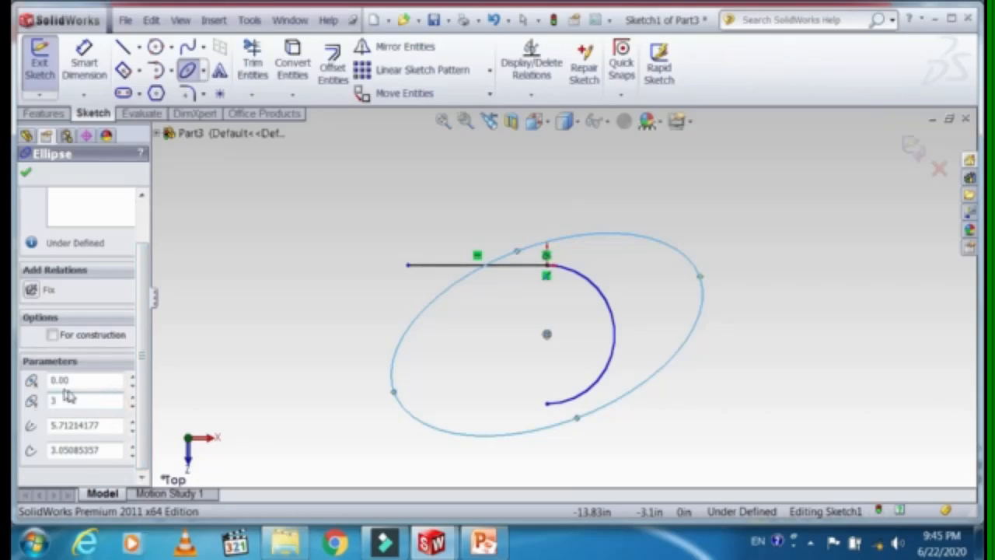
double_click(107, 426)
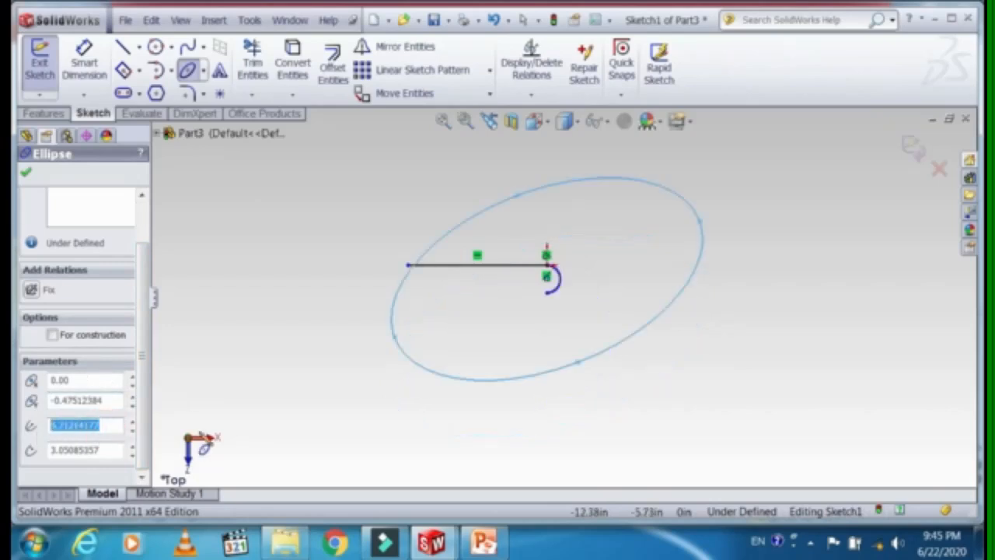
text(5)
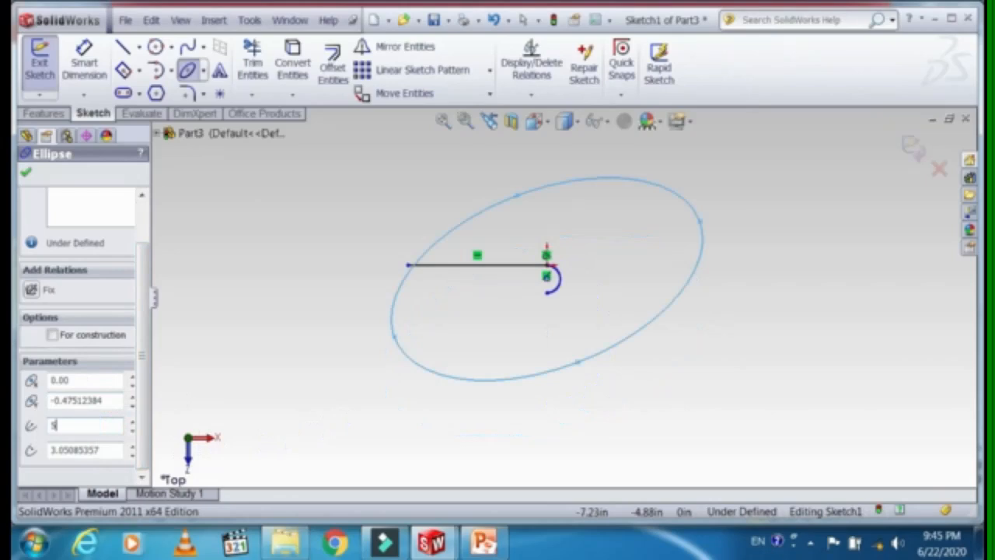
click(29, 174)
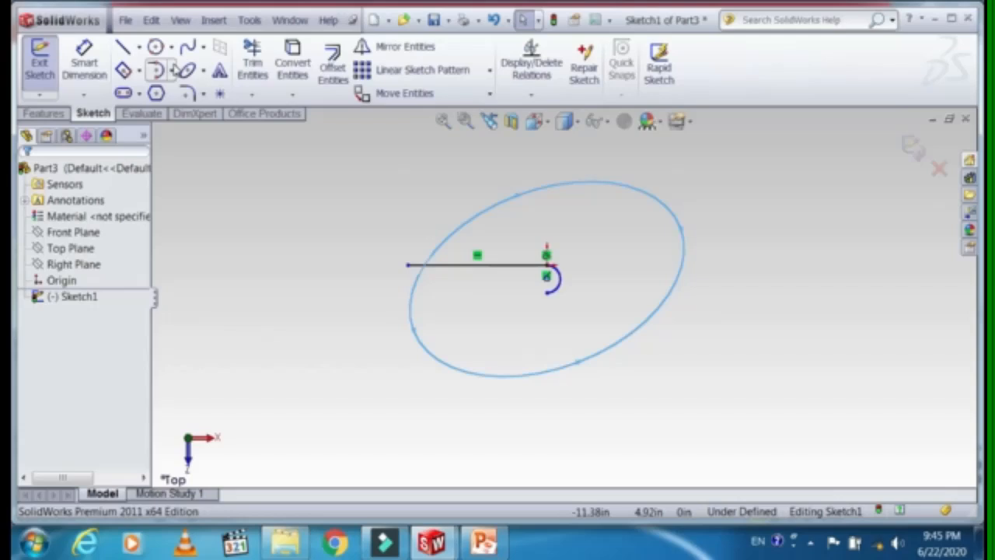
Step: Delete the ellipse, the line and the tangent arc, leaving the sketch empty
click(204, 73)
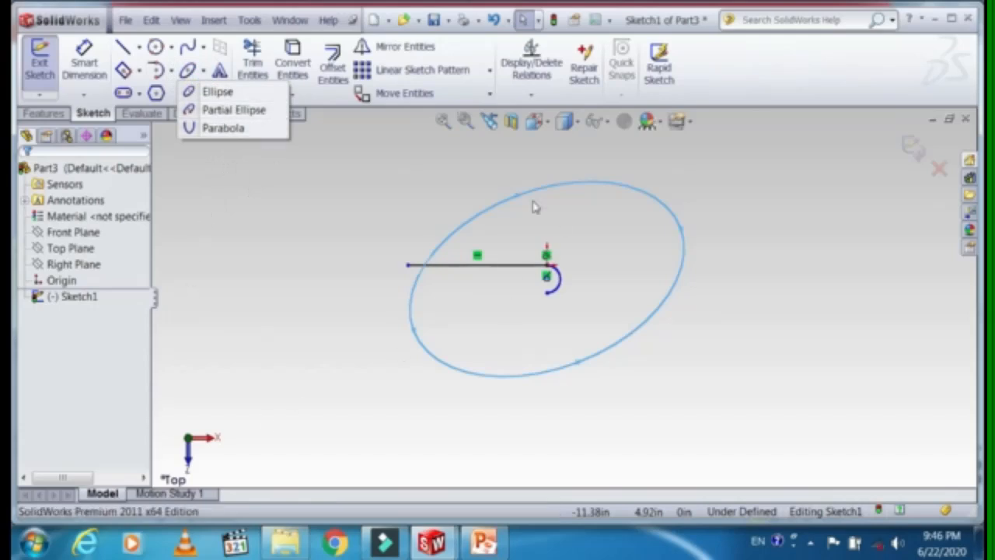
click(312, 163)
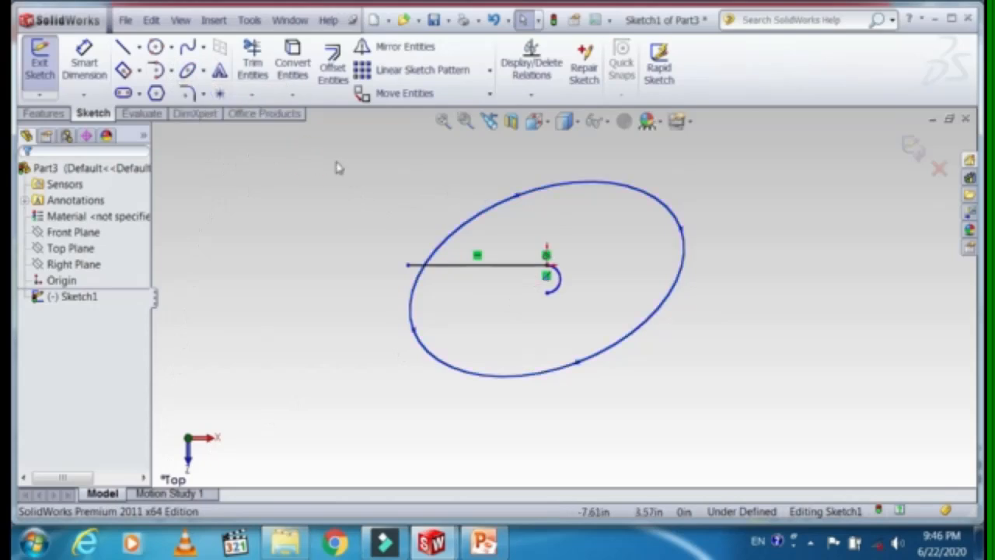
drag(335, 159, 781, 416)
key(Delete)
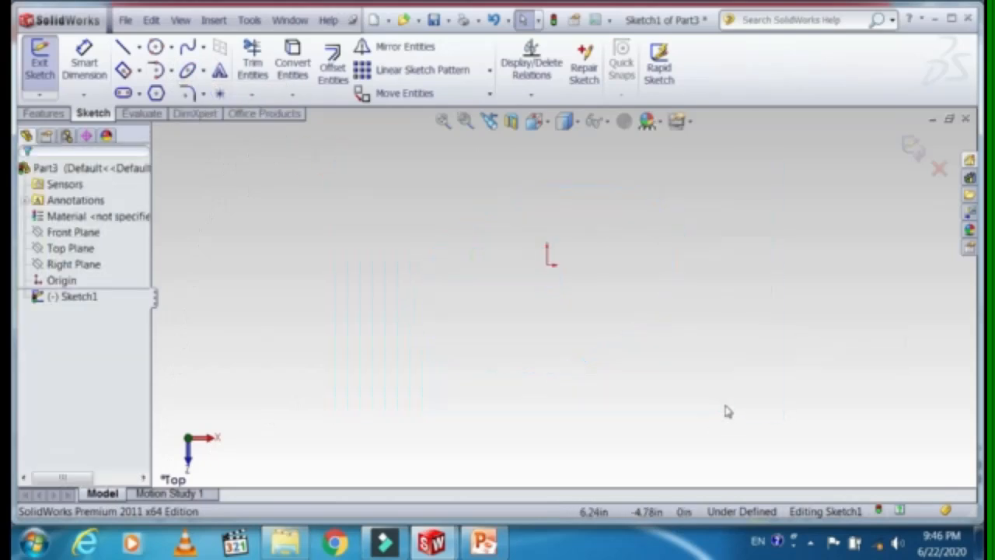